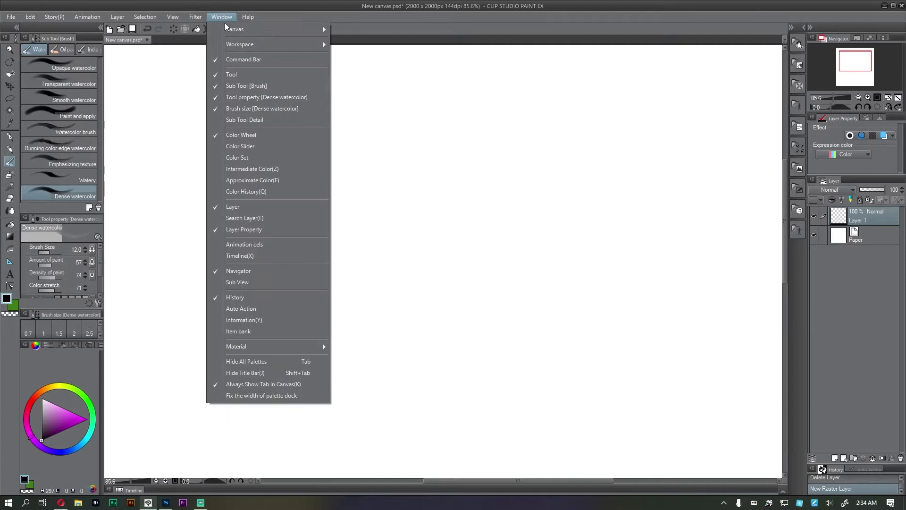
Display the Material [3D] palette and look over the folder tree of its 3D category
mouse_move(248, 17)
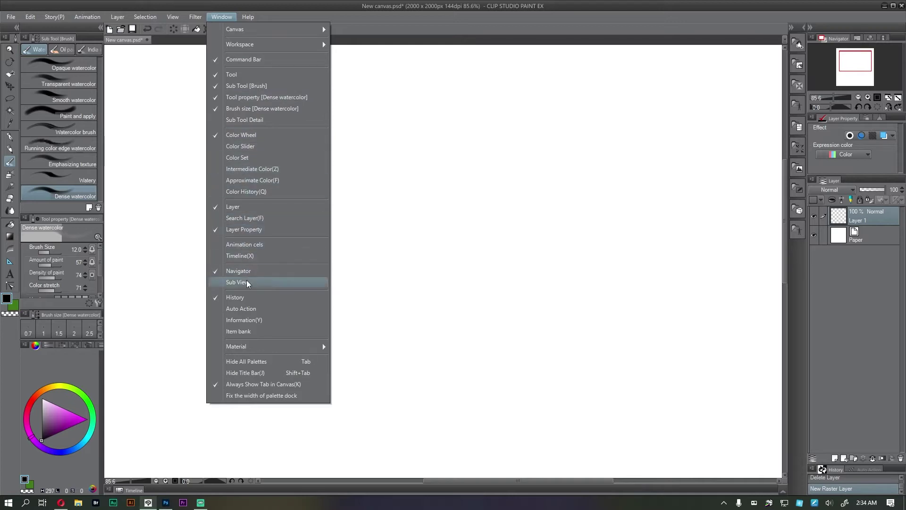
mouse_move(249, 347)
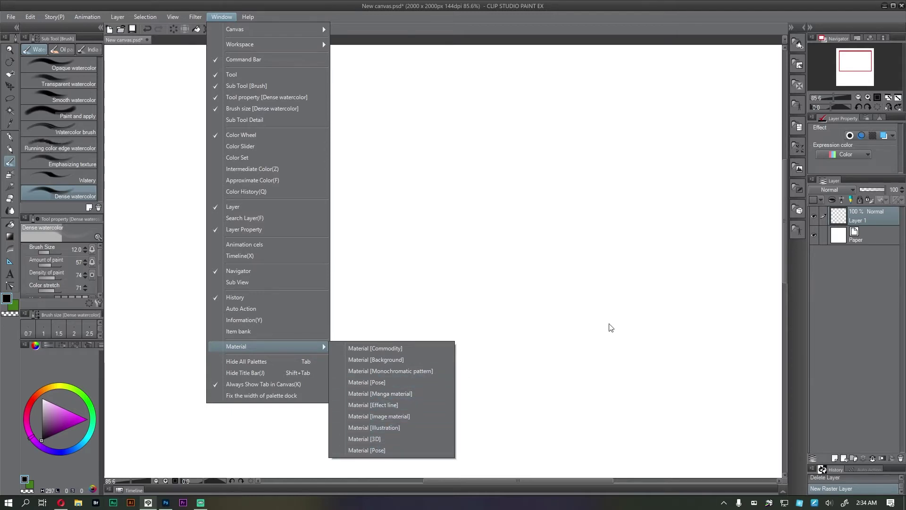
left_click(377, 439)
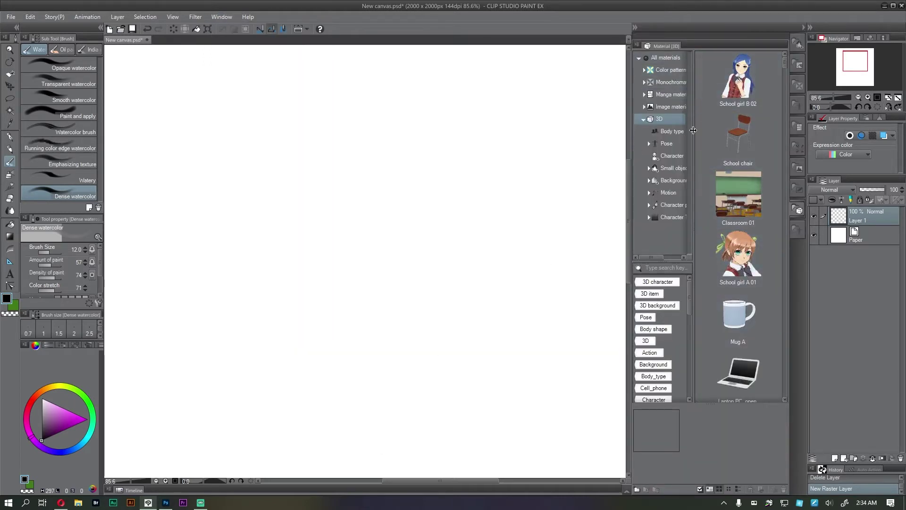
left_click(643, 119)
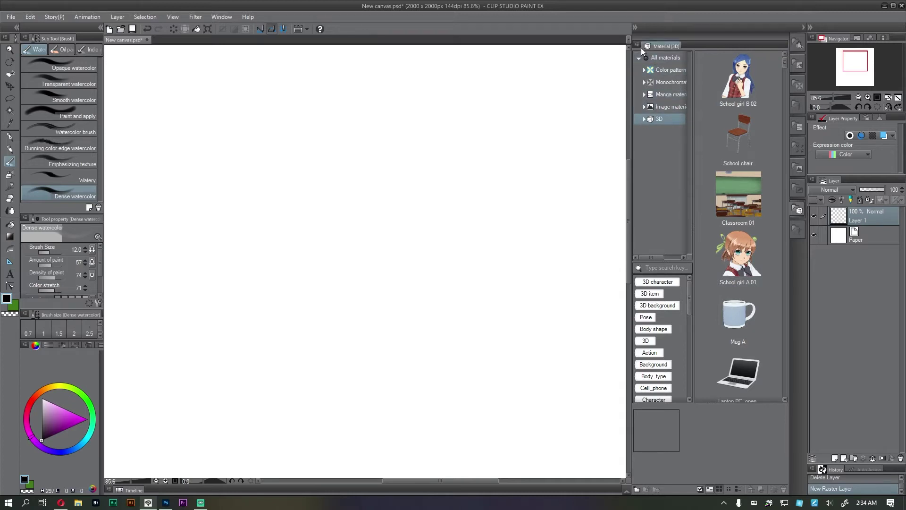
left_click(643, 119)
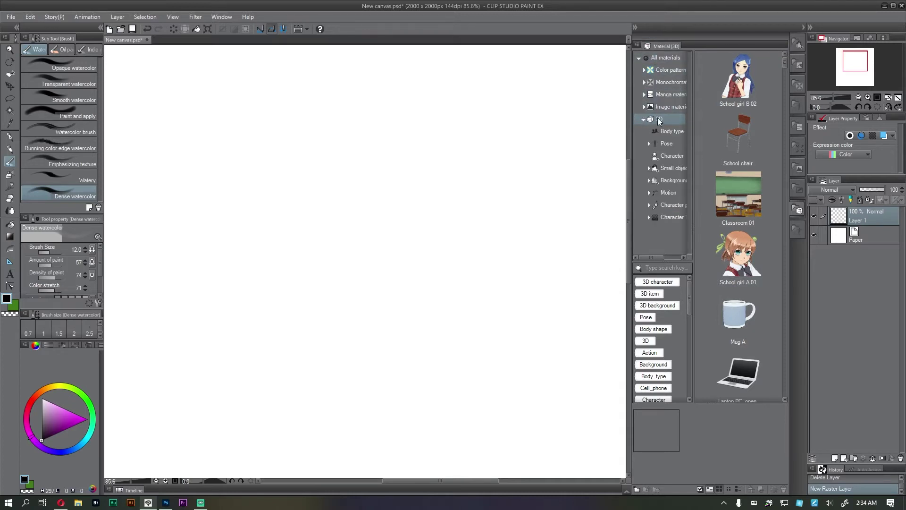
left_click(644, 119)
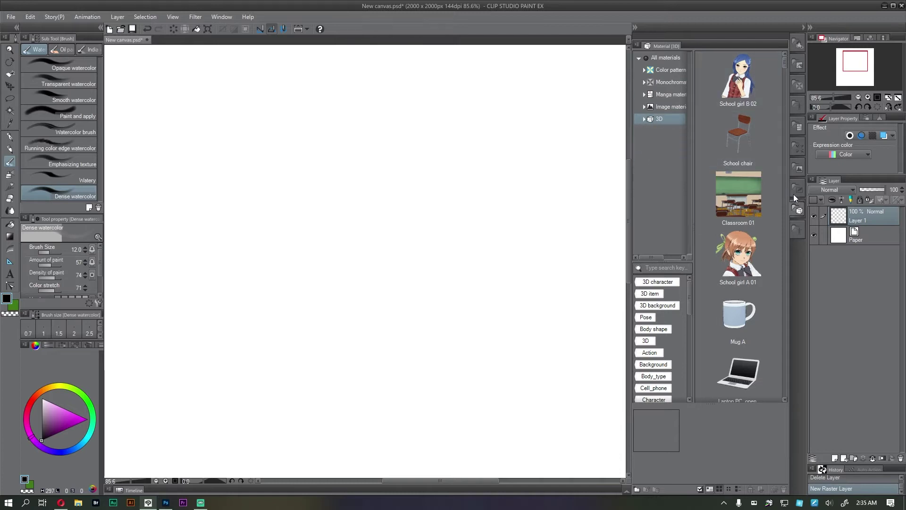
left_click(793, 213)
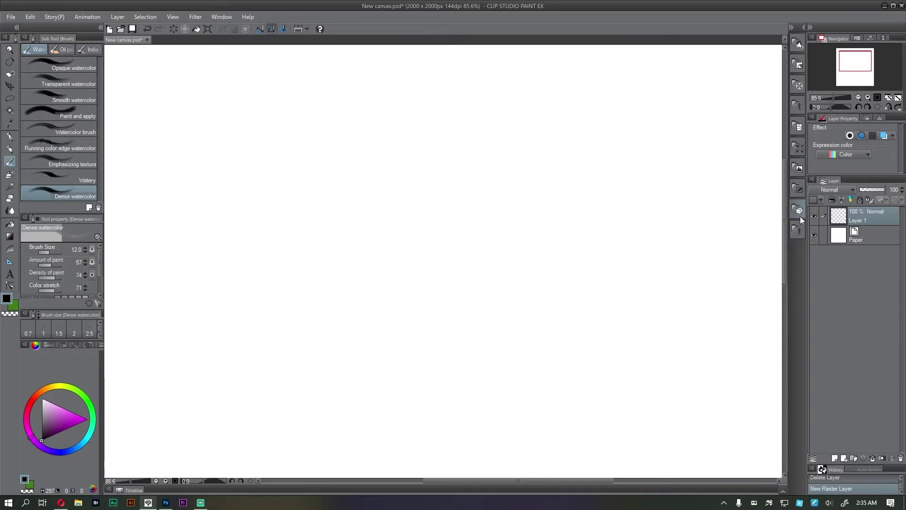
Sketch an arrow towards the 3D material palette icon and a small wireframe cube with a folder outline behind it
mouse_move(662, 220)
left_mouse_down()
mouse_move(773, 210)
mouse_move(762, 227)
left_mouse_up()
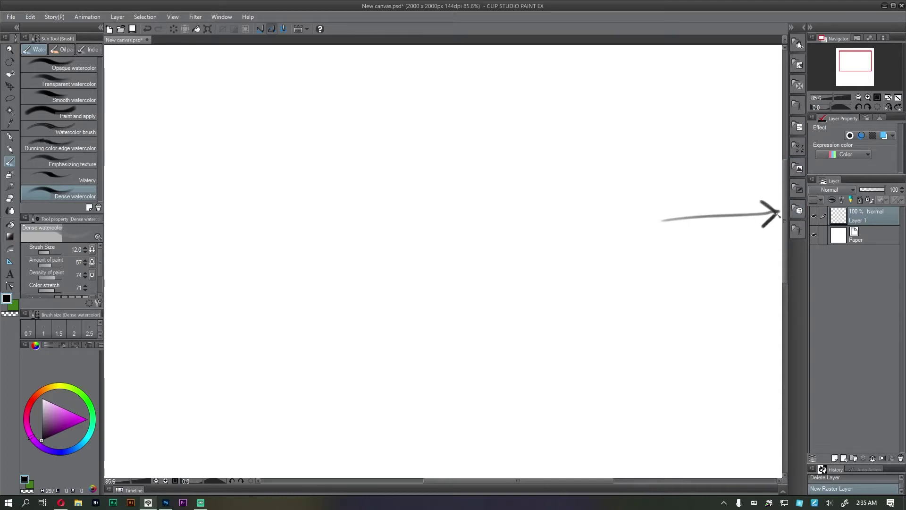
mouse_move(508, 266)
left_mouse_down()
mouse_move(503, 224)
mouse_move(546, 229)
mouse_move(547, 272)
mouse_move(501, 261)
left_mouse_up()
mouse_move(545, 227)
left_mouse_down()
mouse_move(575, 216)
mouse_move(547, 268)
left_mouse_up()
mouse_move(500, 222)
left_mouse_down()
mouse_move(535, 199)
mouse_move(576, 215)
mouse_move(540, 246)
left_mouse_up()
left_click_drag(513, 256, 543, 246)
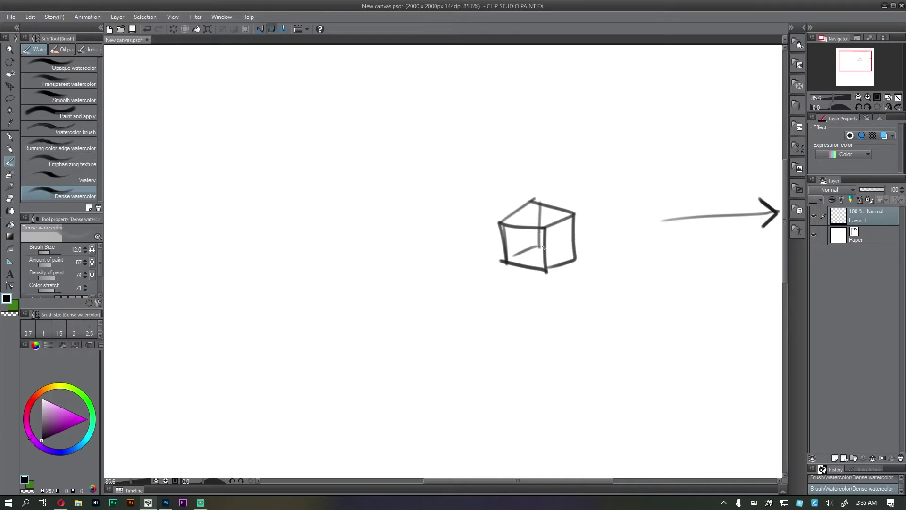
mouse_move(462, 211)
left_mouse_down()
mouse_move(468, 254)
mouse_move(514, 207)
left_mouse_up()
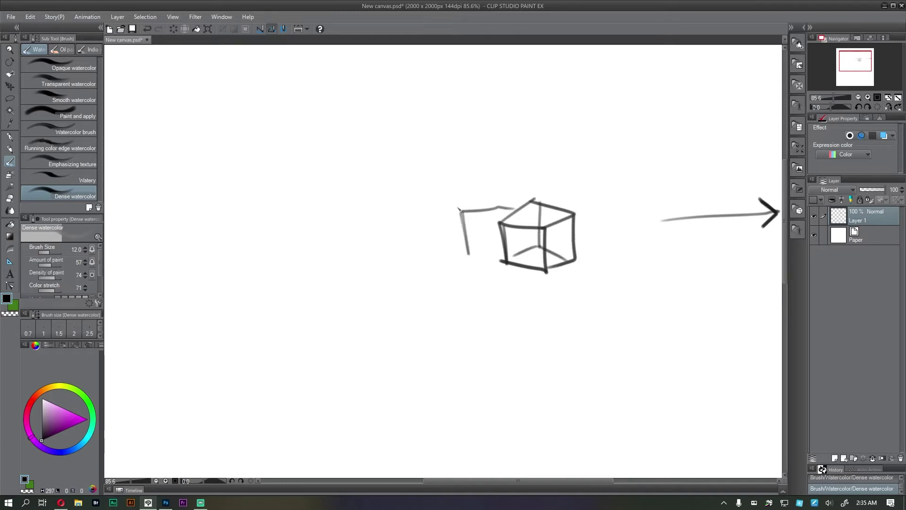
left_click_drag(449, 196, 503, 202)
Reopen the 3D material palette with the 3D category expanded and clear the sketch from Layer 1
left_click(797, 210)
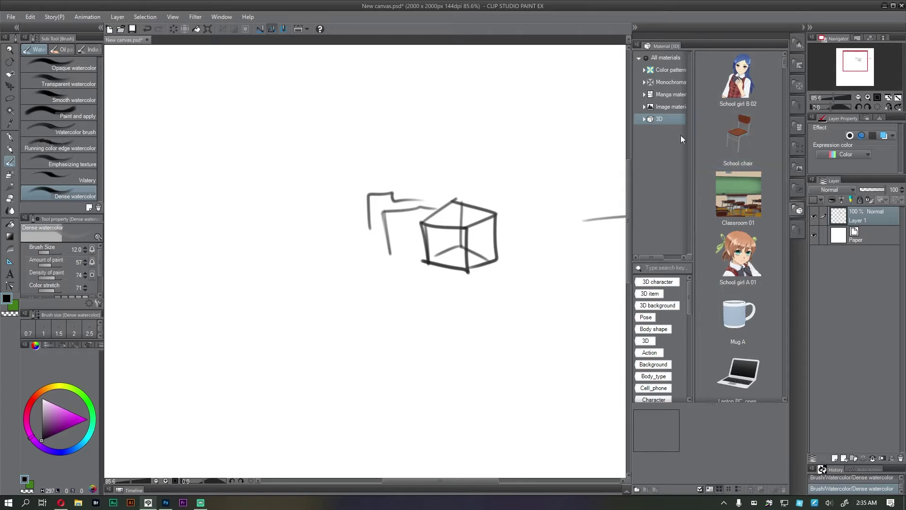
left_click(644, 119)
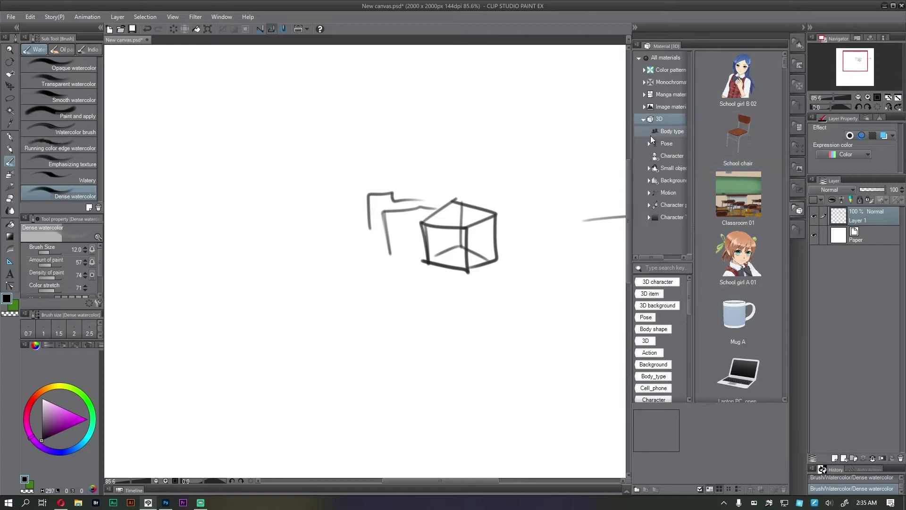
key("Delete")
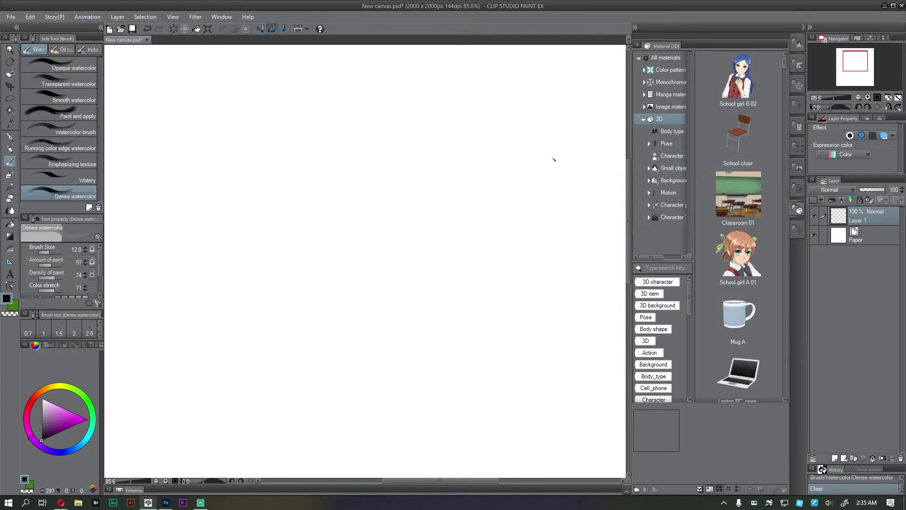
Widen the material palette and its folder column, and place the 3D drawing doll (Male) from Body type on the canvas
left_click_drag(632, 148, 596, 141)
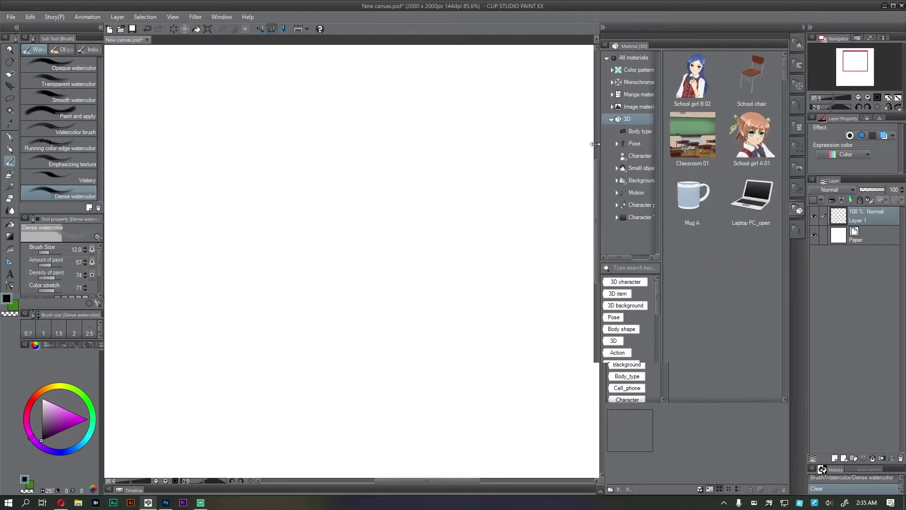
left_click_drag(656, 137, 669, 138)
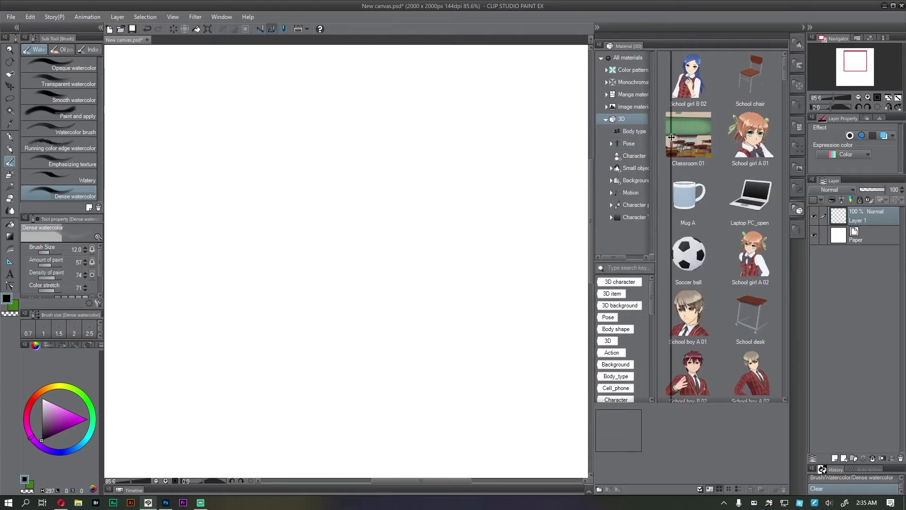
left_click(635, 131)
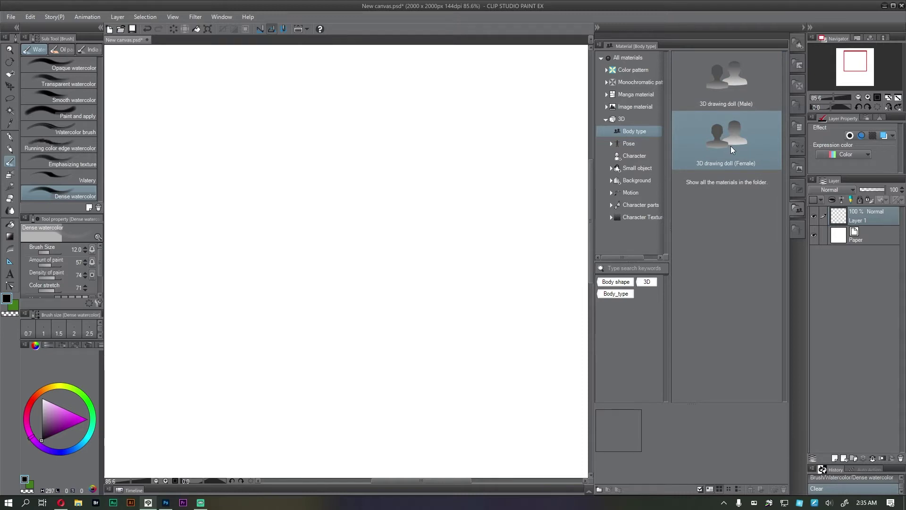
left_click(720, 86)
mouse_move(720, 86)
left_mouse_down()
mouse_move(605, 126)
mouse_move(392, 182)
mouse_move(688, 99)
mouse_move(390, 180)
mouse_move(348, 182)
mouse_move(355, 185)
left_mouse_up()
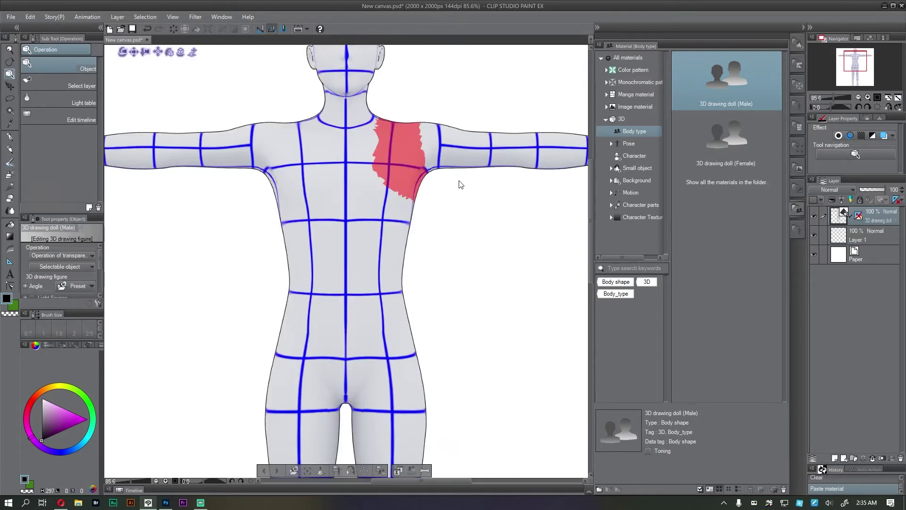
Orbit the camera to a three-quarter view of the male doll and bend its right arm forward
left_click_drag(484, 194, 451, 203)
left_click_drag(479, 207, 434, 191)
left_click(353, 153)
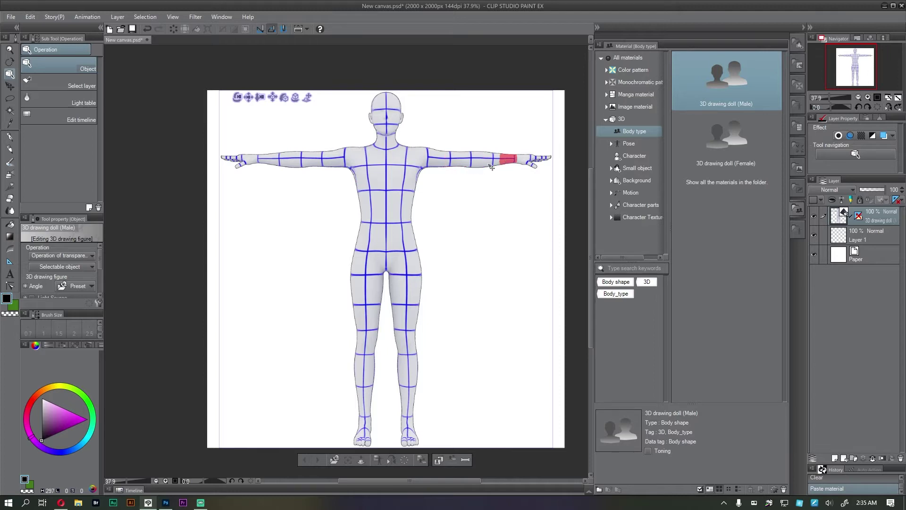
left_click_drag(476, 198, 465, 207)
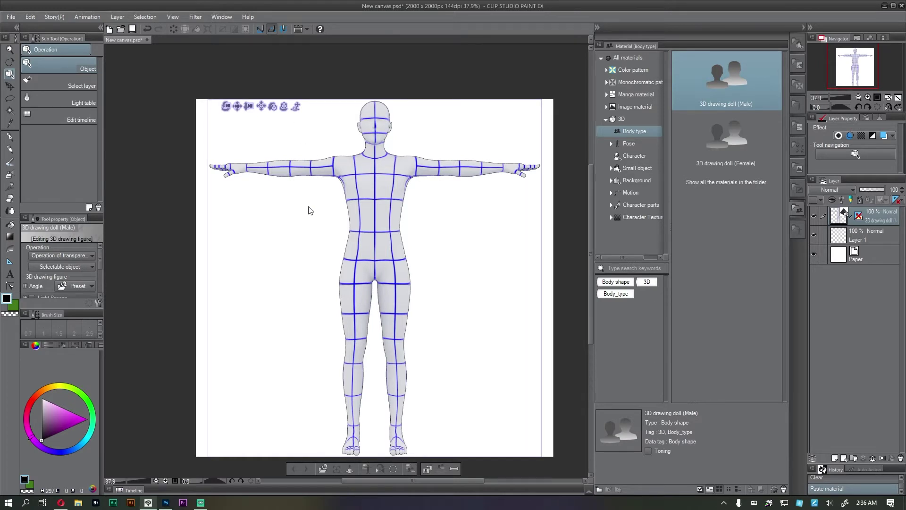
left_click_drag(312, 210, 404, 225)
left_click(292, 176)
mouse_move(292, 177)
left_mouse_down()
mouse_move(346, 227)
mouse_move(401, 184)
mouse_move(429, 198)
mouse_move(444, 235)
mouse_move(444, 178)
mouse_move(511, 211)
left_mouse_up()
left_click_drag(506, 250, 498, 247)
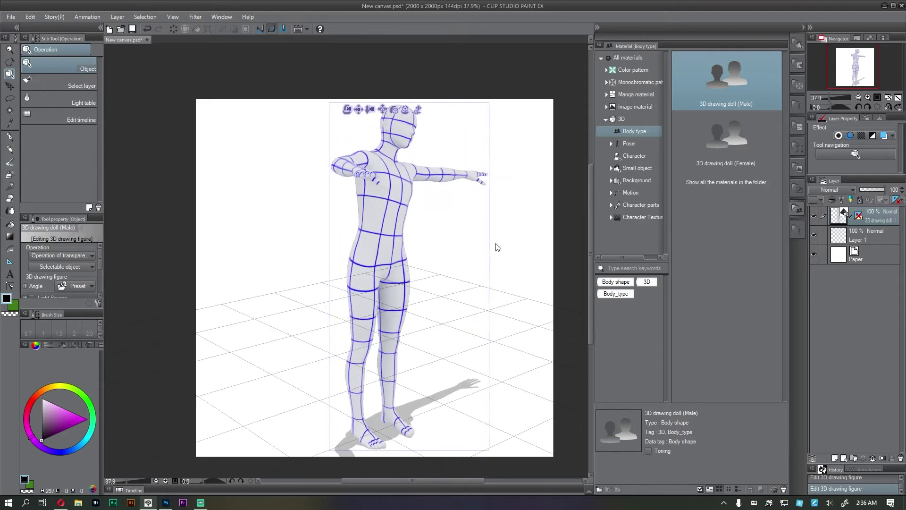
Apply the P_soccer 02 pose from the Entire body pose materials to the male doll
left_click(625, 147)
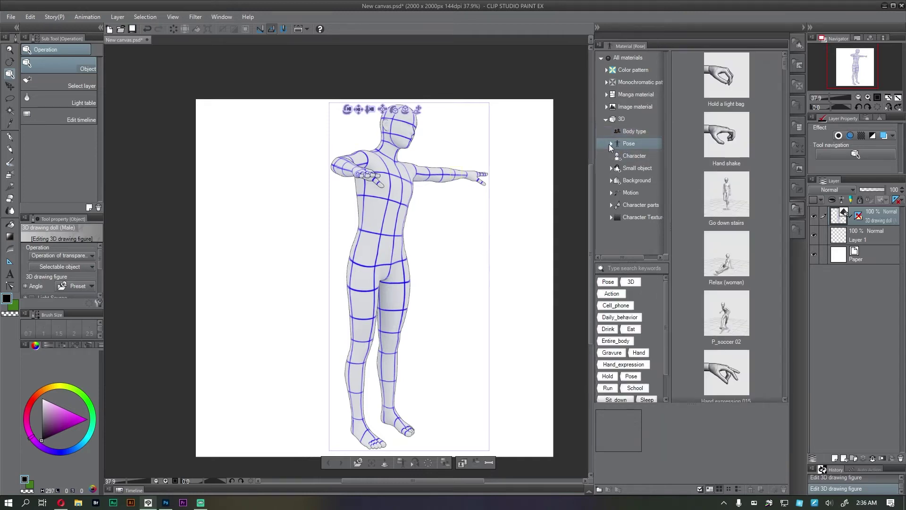
left_click(611, 144)
left_click(637, 158)
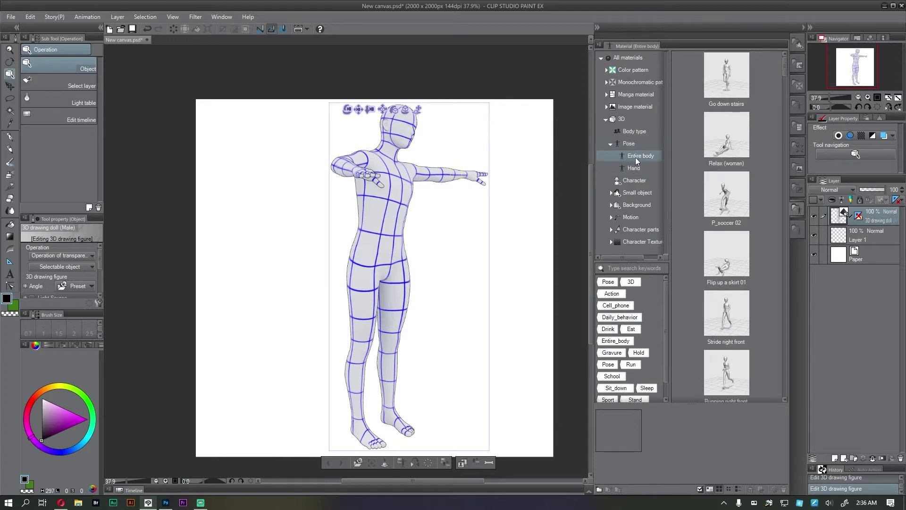
left_click(634, 170)
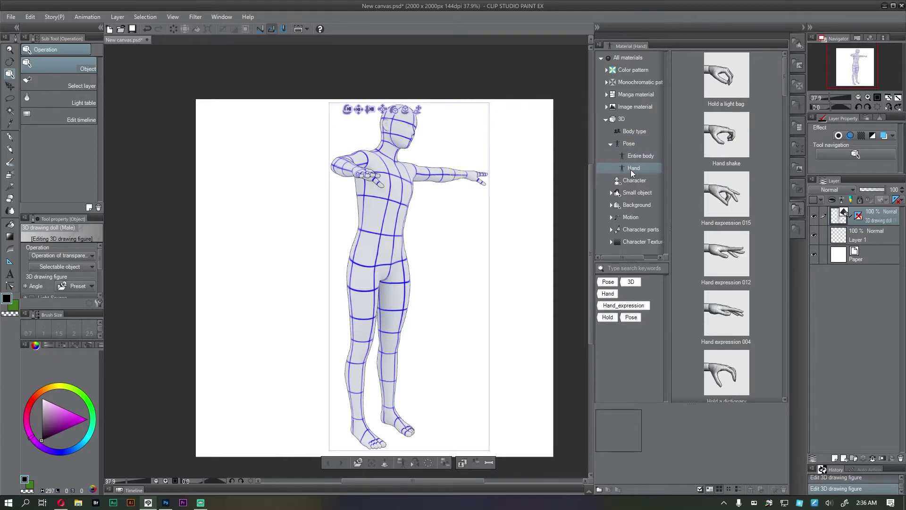
left_click(634, 159)
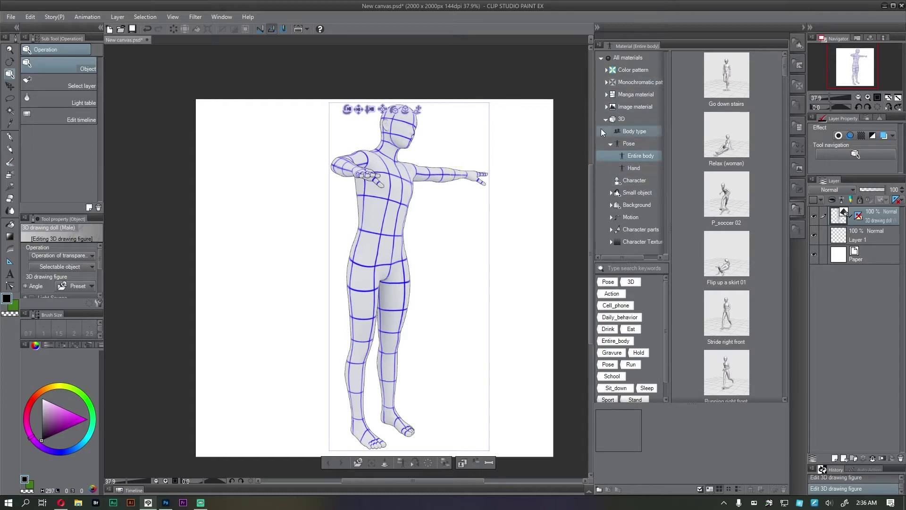
left_click(706, 197)
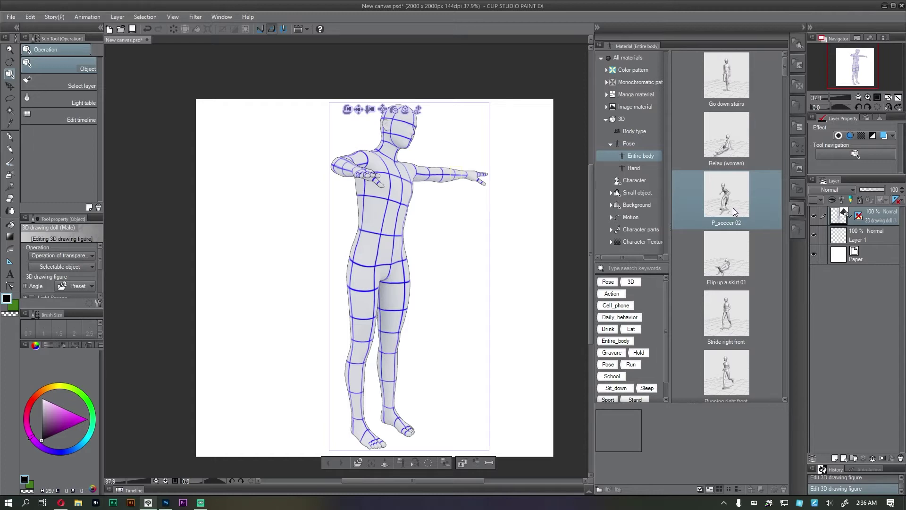
left_click_drag(728, 199, 386, 212)
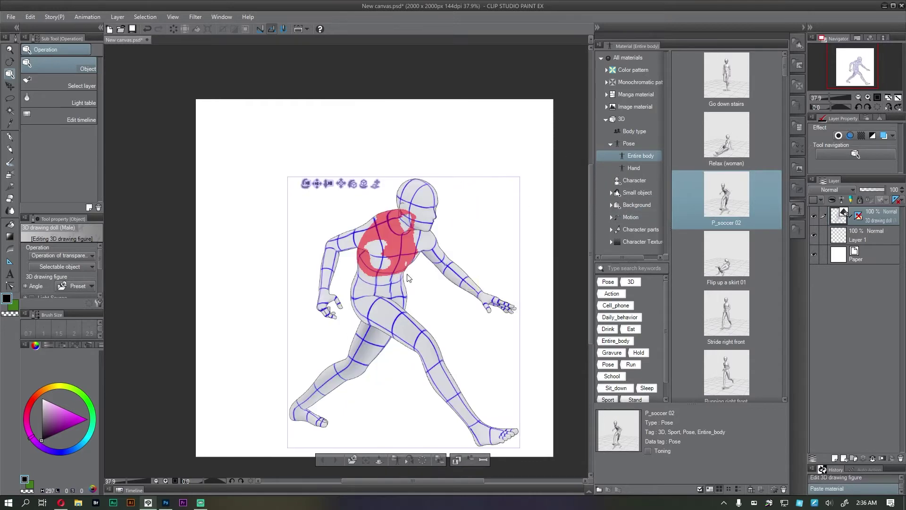
Enlarge the Tool Property palette and bend the doll's trailing leg back at the knee
left_click_drag(475, 273, 417, 224)
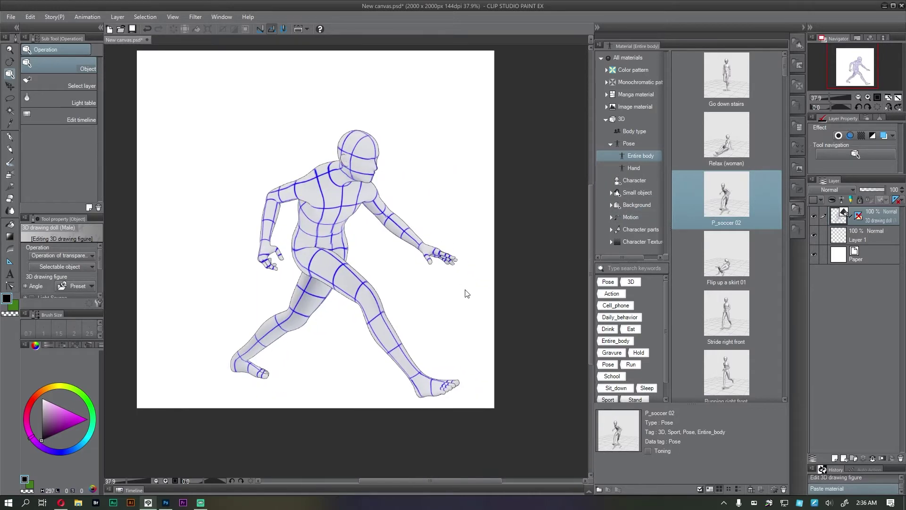
left_click_drag(473, 308, 376, 281)
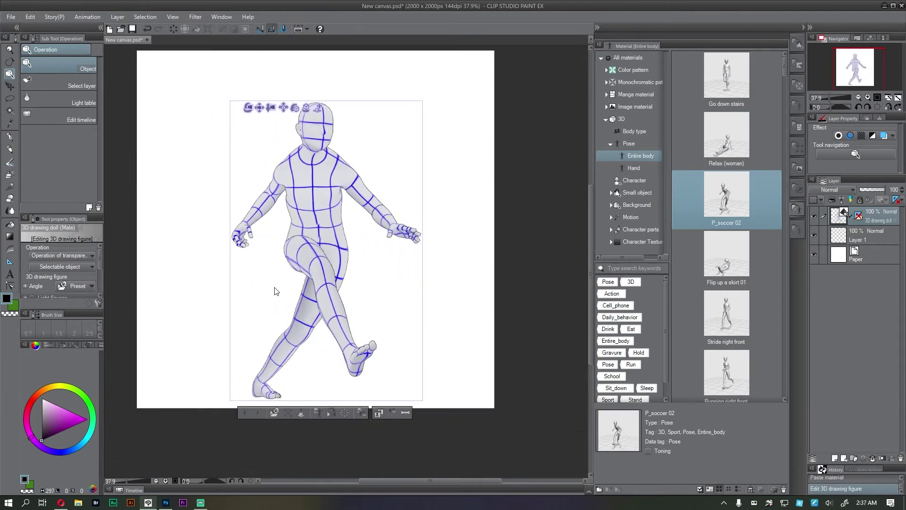
left_click_drag(88, 214, 87, 156)
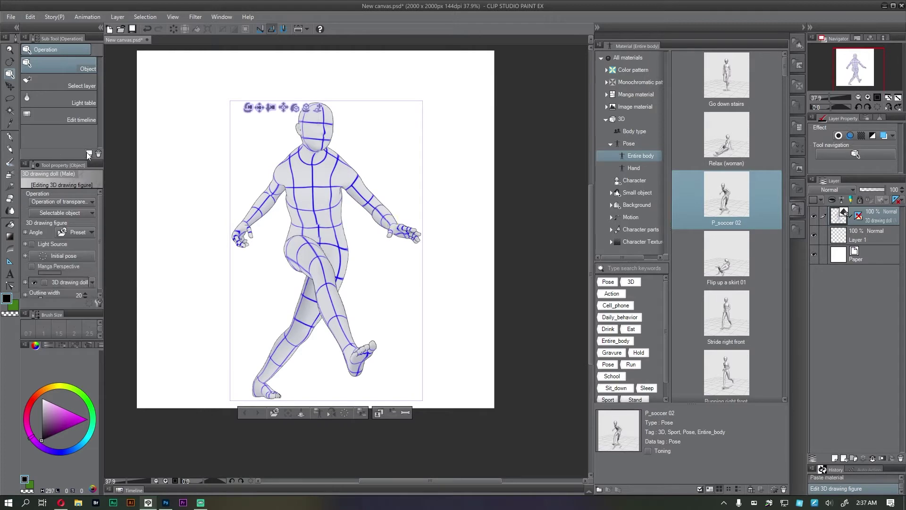
left_click_drag(264, 373, 225, 330)
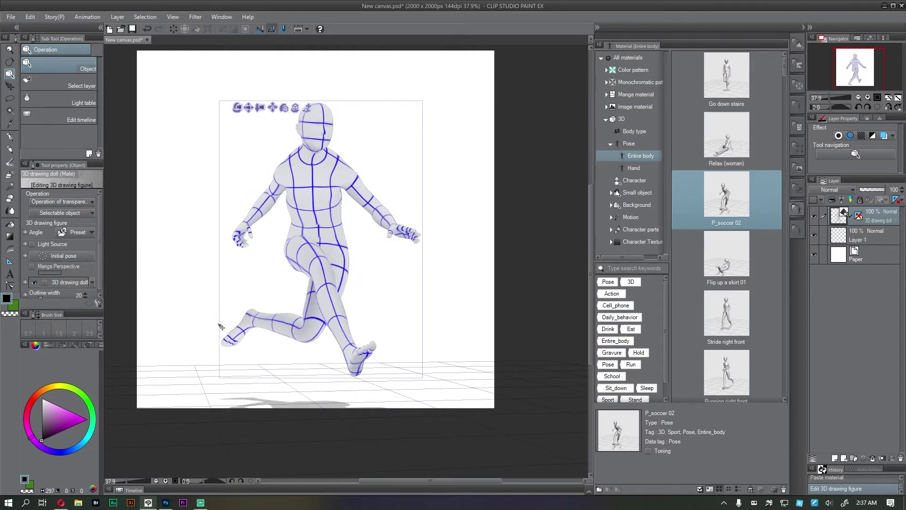
Raise the doll's left arm with the hand up and adjust the bend of its trailing leg
mouse_move(387, 295)
left_mouse_down()
mouse_move(329, 297)
mouse_move(348, 291)
left_mouse_up()
left_click_drag(336, 226, 360, 139)
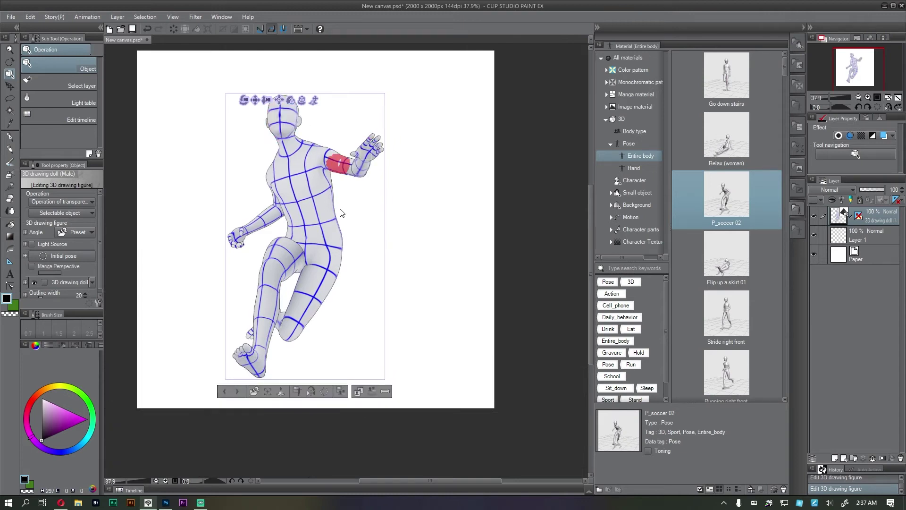
mouse_move(312, 333)
left_mouse_down()
mouse_move(289, 331)
mouse_move(306, 335)
mouse_move(298, 332)
mouse_move(316, 326)
left_mouse_up()
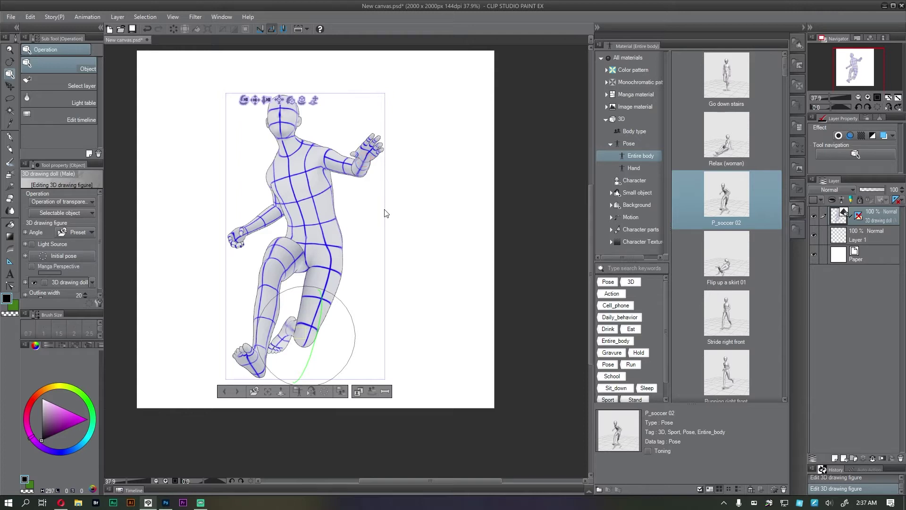
Examine the male doll's head, torso and arms up close
scroll(392, 211, "up", 1)
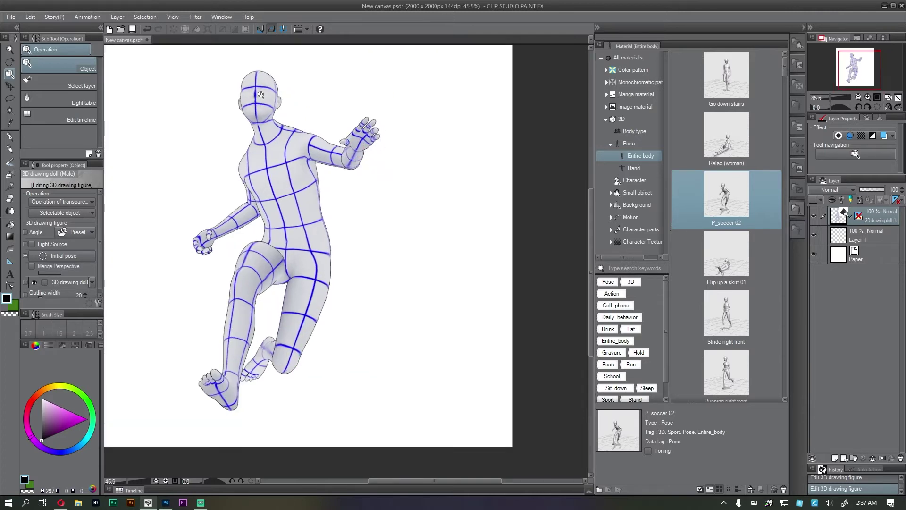
scroll(293, 90, "up", 6)
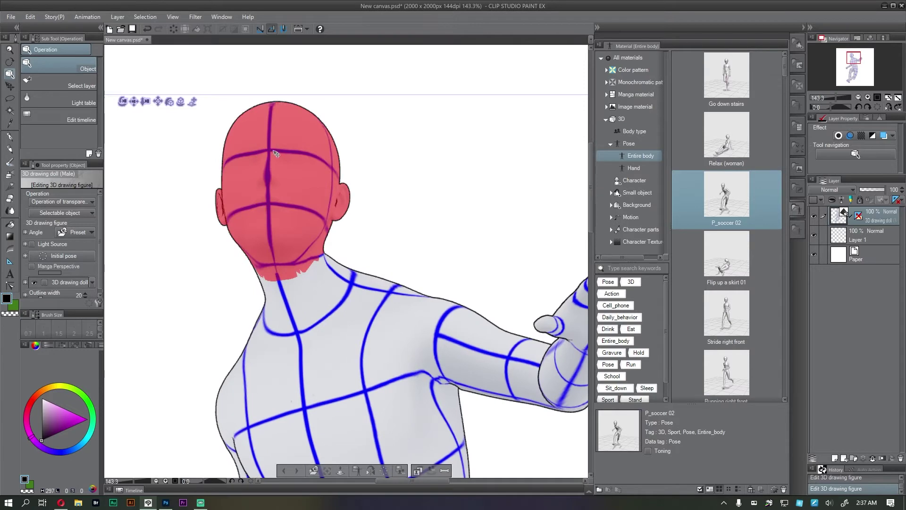
left_click_drag(321, 177, 336, 169)
left_click(267, 155)
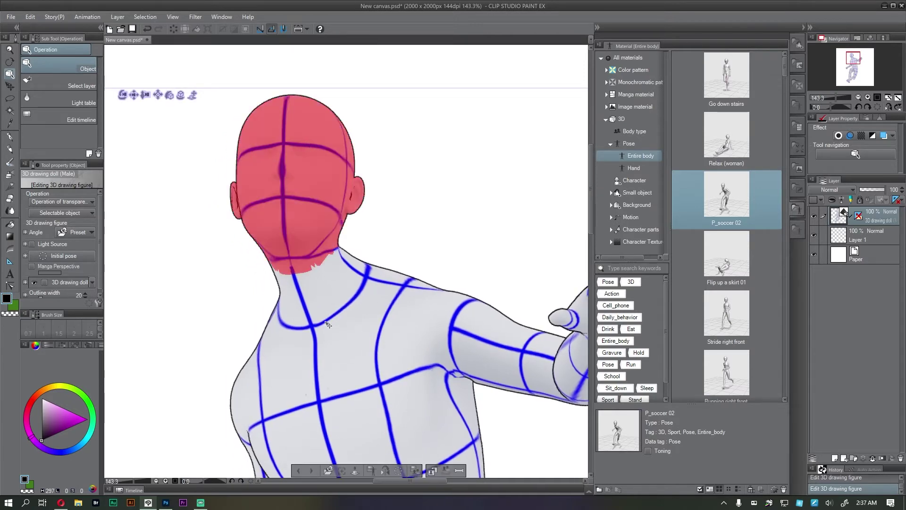
left_click_drag(331, 343, 312, 213)
left_click_drag(338, 258, 333, 192)
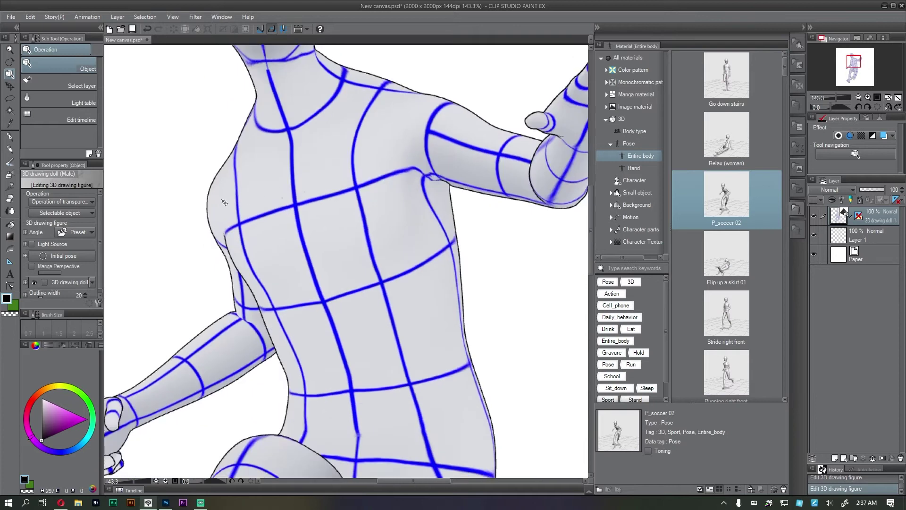
left_click_drag(346, 305, 357, 299)
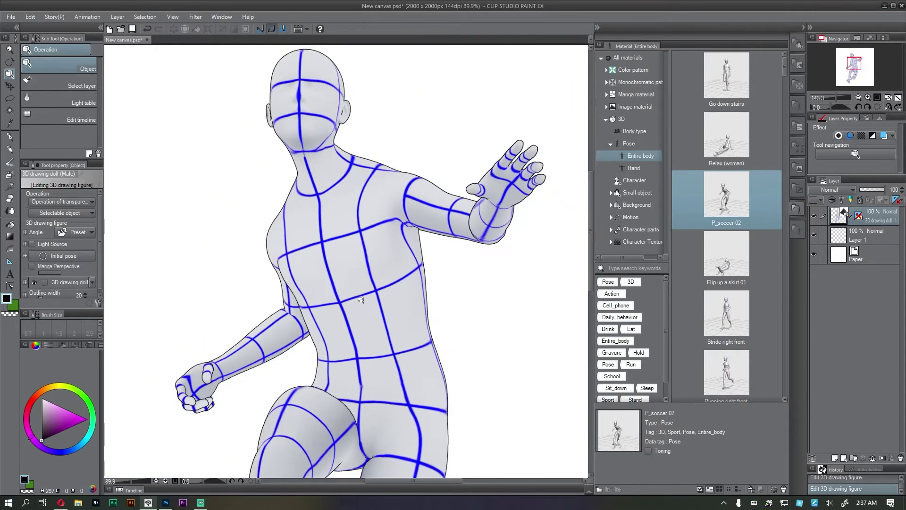
Enlarge the Tool Property palette in height and width, and turn on the Light Source for the doll
left_click_drag(63, 159, 61, 133)
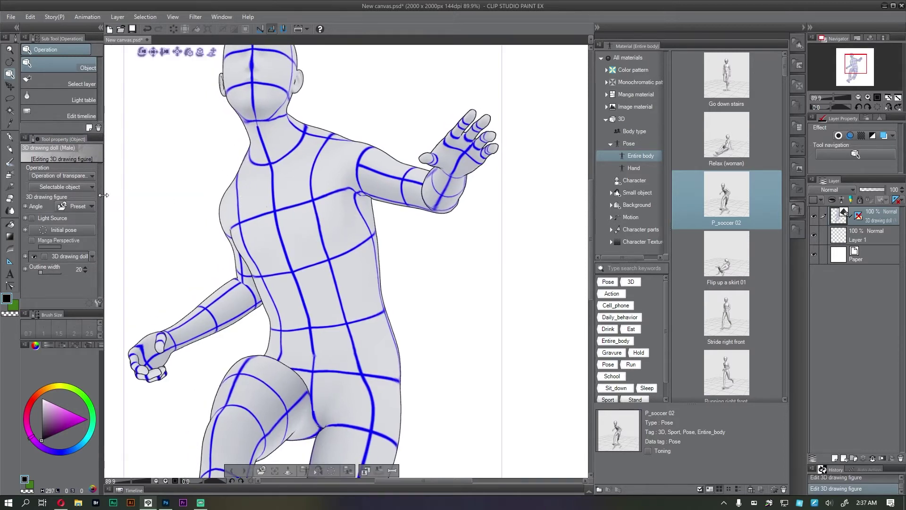
left_click_drag(103, 194, 141, 181)
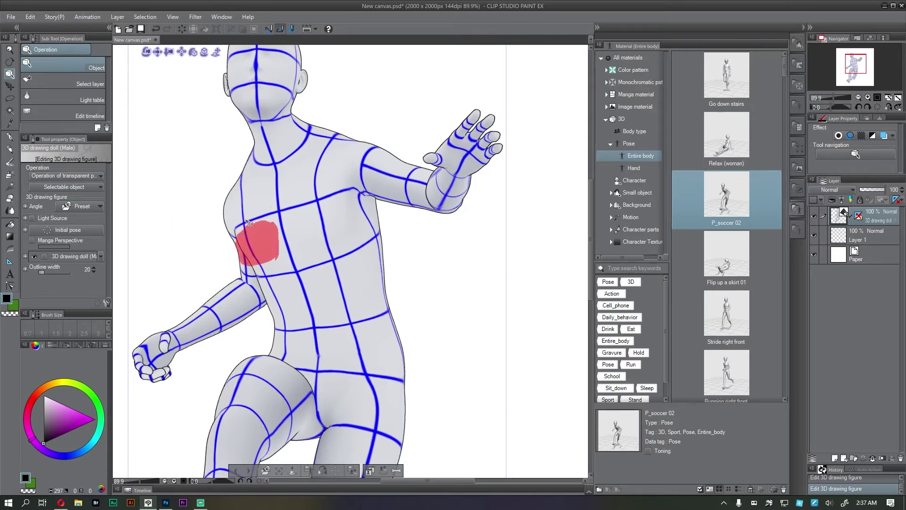
left_click(32, 217)
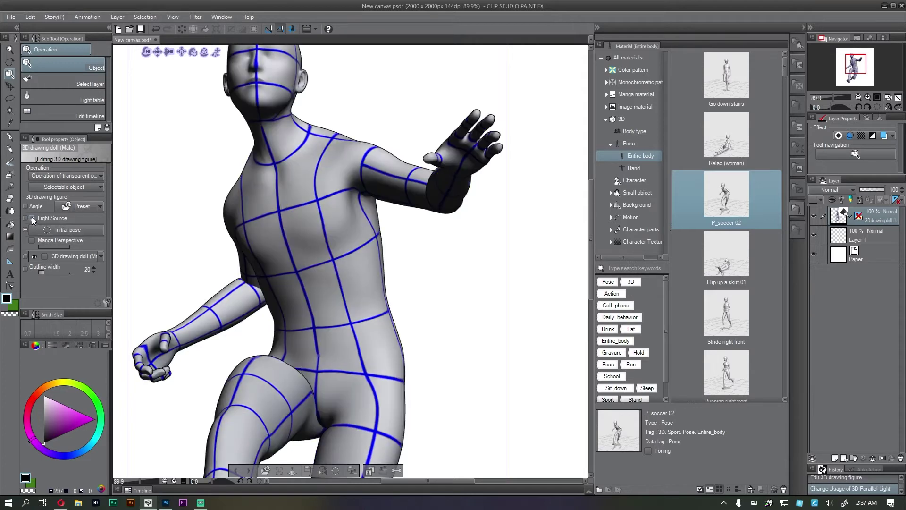
Expand the Light Source settings and change the light's direction on the preview sphere to darken the doll's shading
left_click_drag(267, 104, 272, 188)
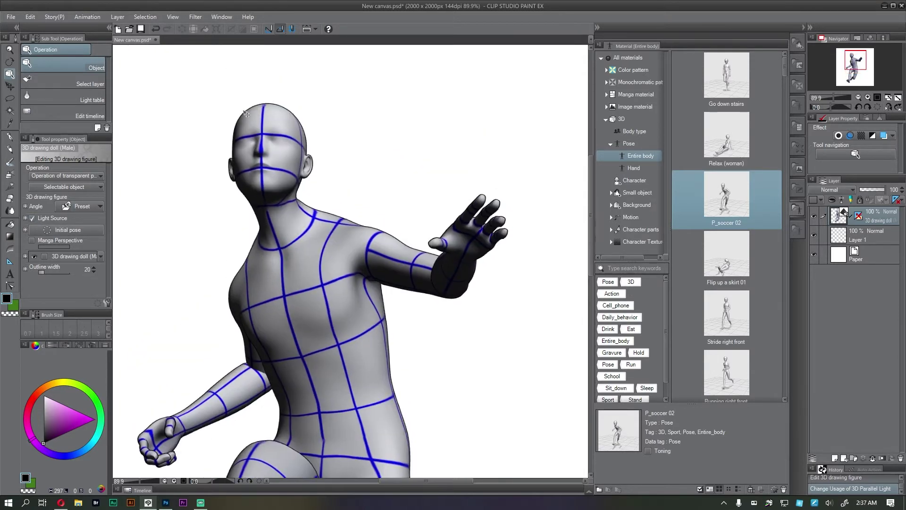
mouse_move(269, 179)
left_mouse_down()
mouse_move(279, 194)
mouse_move(260, 189)
left_mouse_up()
left_click_drag(308, 340, 292, 354)
left_click_drag(303, 301, 284, 205)
left_click_drag(153, 203, 156, 174)
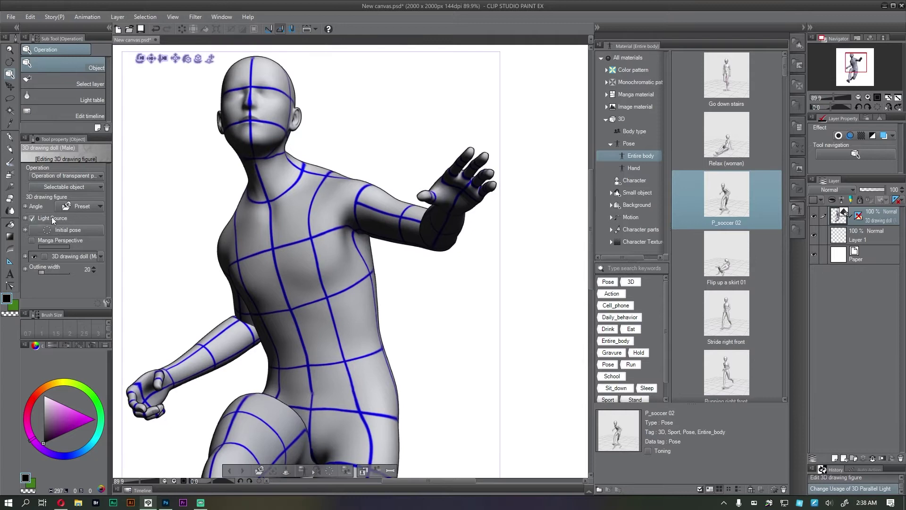
left_click(25, 218)
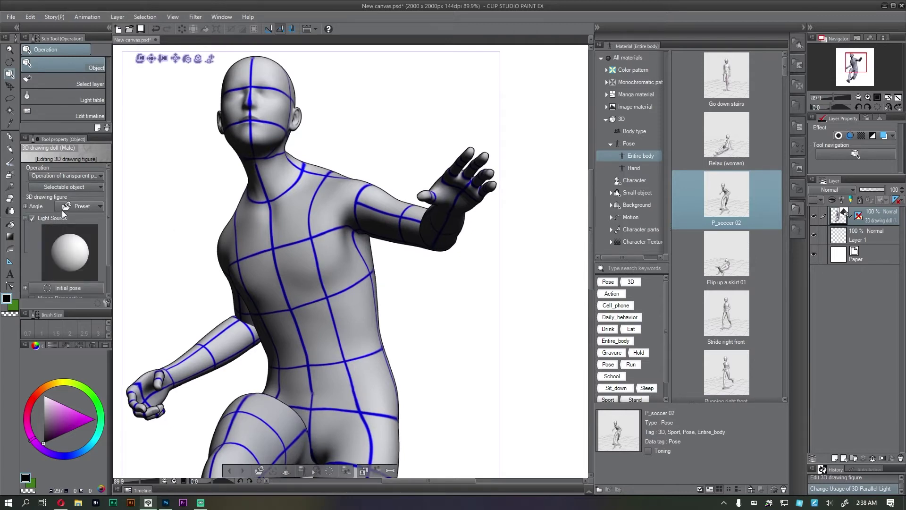
scroll(255, 213, "down", 3)
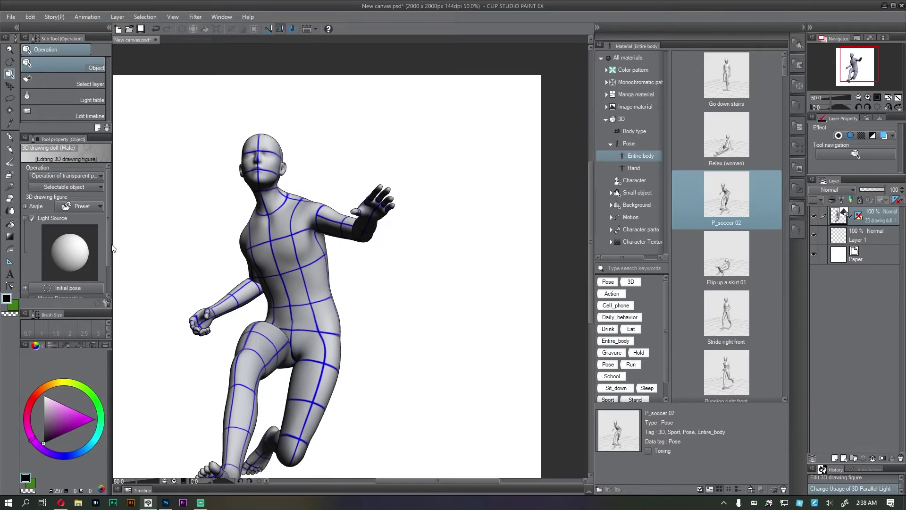
mouse_move(74, 253)
left_mouse_down()
mouse_move(60, 245)
mouse_move(72, 256)
left_mouse_up()
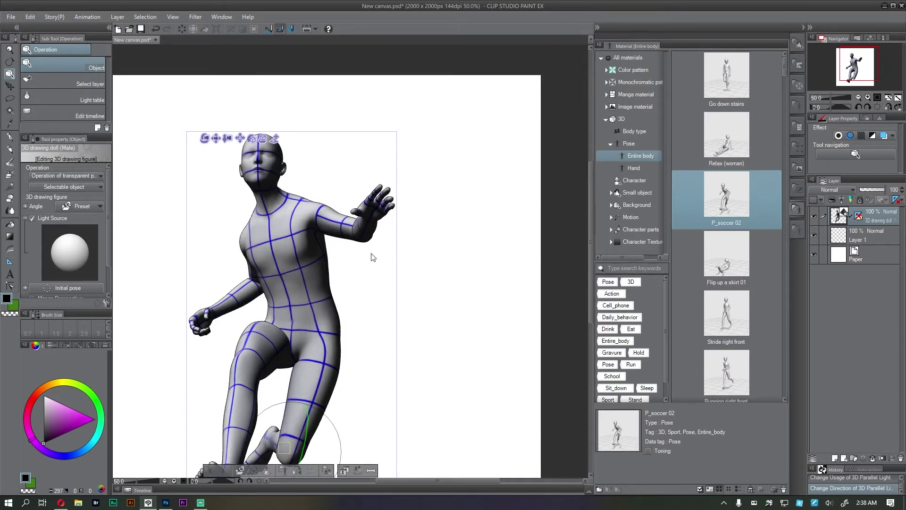
left_click_drag(364, 289, 378, 229)
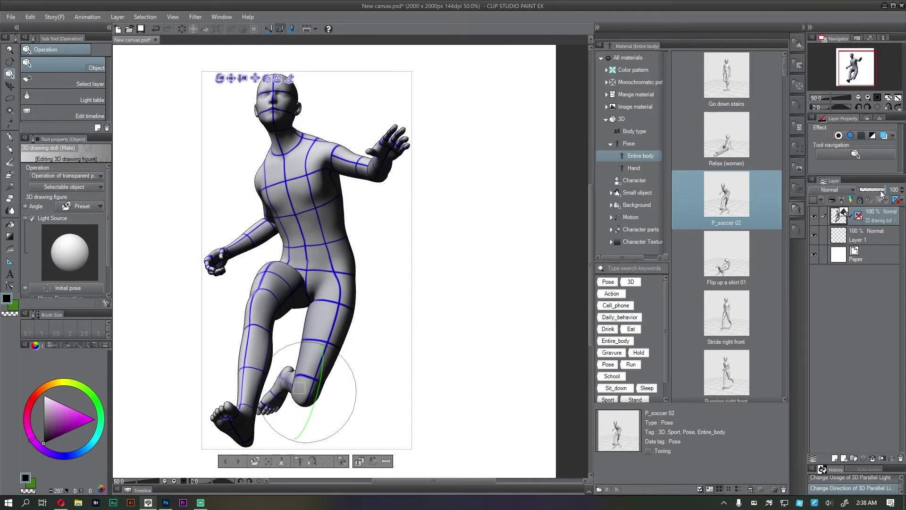
Lower the 3D doll layer's opacity to 42% and lock the layer
left_click_drag(883, 189, 871, 188)
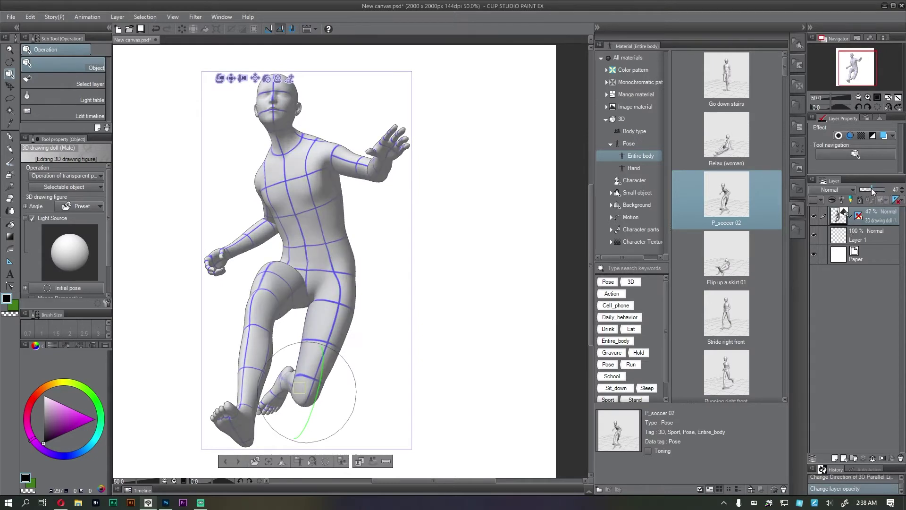
left_click_drag(870, 187, 894, 190)
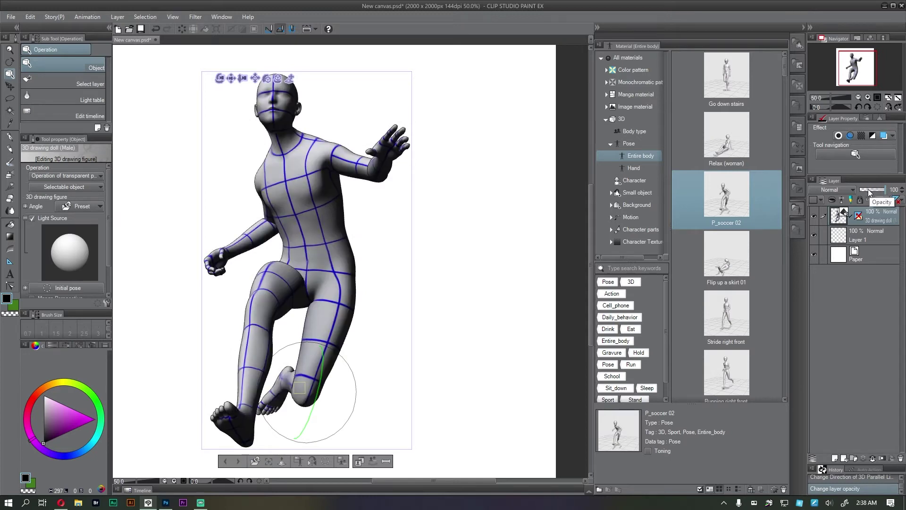
left_click_drag(870, 191, 872, 188)
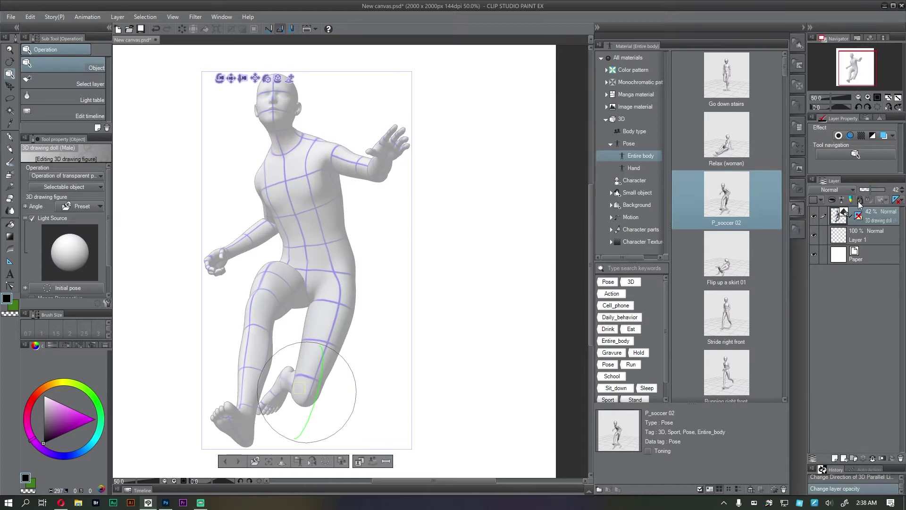
left_click(859, 200)
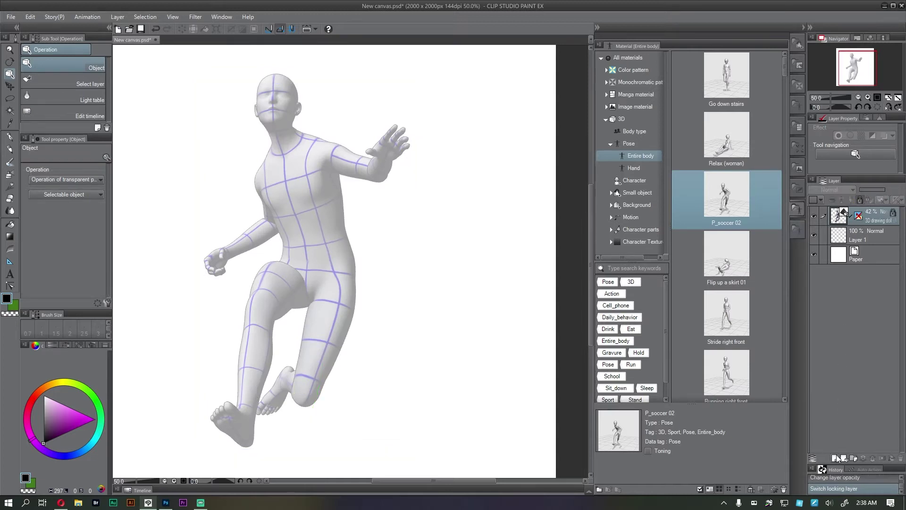
Add a new raster layer above the doll and trace the outline of its head with the Dense watercolor brush
left_click(835, 457)
scroll(298, 115, "up", 5)
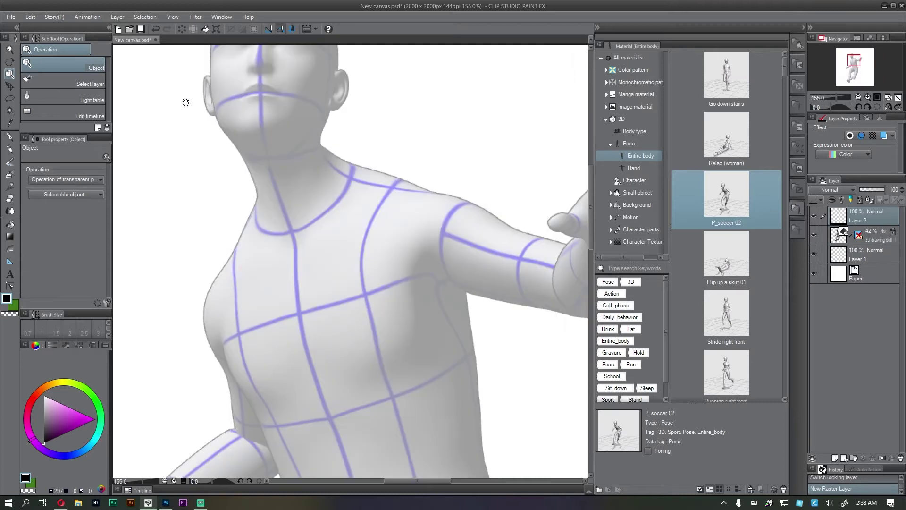
left_click(10, 162)
left_click_drag(370, 132, 336, 188)
mouse_move(262, 132)
left_mouse_down()
mouse_move(364, 91)
mouse_move(243, 113)
mouse_move(263, 86)
left_mouse_up()
mouse_move(230, 119)
left_mouse_down()
mouse_move(241, 222)
mouse_move(275, 259)
left_mouse_up()
mouse_move(246, 98)
left_mouse_down()
mouse_move(307, 81)
mouse_move(301, 87)
mouse_move(362, 147)
left_mouse_up()
mouse_move(320, 90)
left_mouse_down()
mouse_move(355, 133)
mouse_move(356, 202)
left_mouse_up()
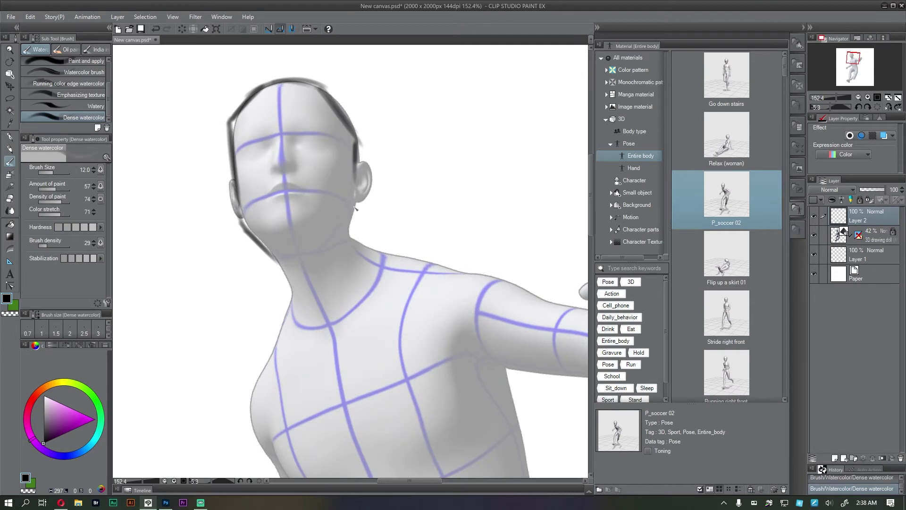
left_click_drag(356, 152, 348, 236)
Sketch the ears and two curved guide lines across the face
mouse_move(351, 161)
left_mouse_down()
mouse_move(362, 171)
mouse_move(357, 210)
left_mouse_up()
left_click_drag(239, 179, 223, 192)
left_click_drag(235, 155, 285, 125)
mouse_move(228, 150)
left_mouse_down()
mouse_move(332, 123)
mouse_move(357, 141)
left_mouse_up()
key("ctrl+z")
mouse_move(253, 136)
left_mouse_down()
mouse_move(356, 126)
mouse_move(355, 139)
left_mouse_up()
left_click_drag(219, 158, 232, 171)
mouse_move(234, 188)
left_mouse_down()
mouse_move(326, 162)
mouse_move(356, 172)
left_mouse_up()
left_click_drag(356, 138, 353, 164)
Sketch the mouth and a short curved chin line below it, erasing stray strokes with the transparent color
mouse_move(239, 181)
left_mouse_down()
mouse_move(350, 166)
mouse_move(273, 177)
mouse_move(336, 170)
mouse_move(235, 196)
mouse_move(287, 164)
left_mouse_up()
key("c")
key("c")
key("c")
mouse_move(234, 188)
left_mouse_down()
mouse_move(241, 218)
mouse_move(278, 190)
mouse_move(305, 189)
left_mouse_up()
key("c")
mouse_move(304, 189)
left_mouse_down()
mouse_move(263, 198)
mouse_move(297, 189)
left_mouse_up()
left_click_drag(268, 190, 309, 192)
key("ctrl+z")
left_click_drag(343, 234, 303, 176)
left_click_drag(232, 175, 267, 166)
left_click_drag(235, 176, 260, 175)
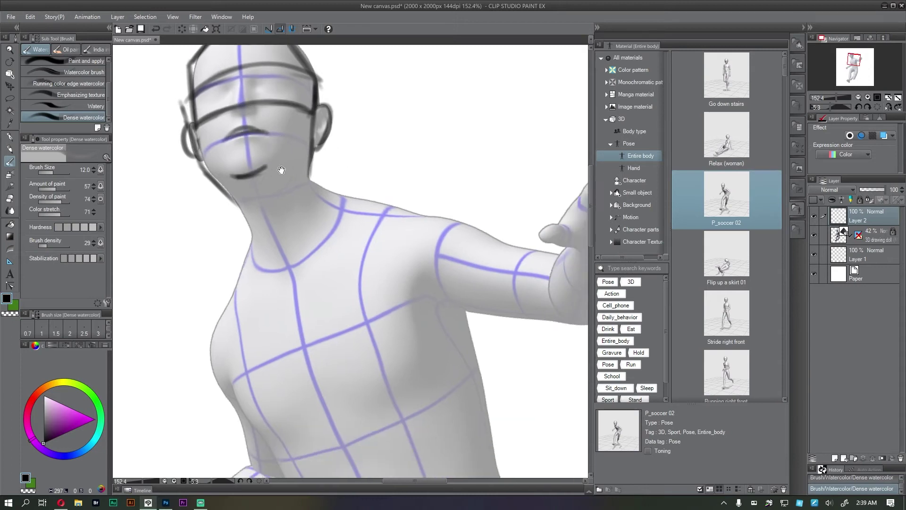
Trace the doll's neck and torso as a shirt with a round collar, side contours and a curved hem
scroll(300, 185, "down", 3)
left_click_drag(362, 174, 358, 220)
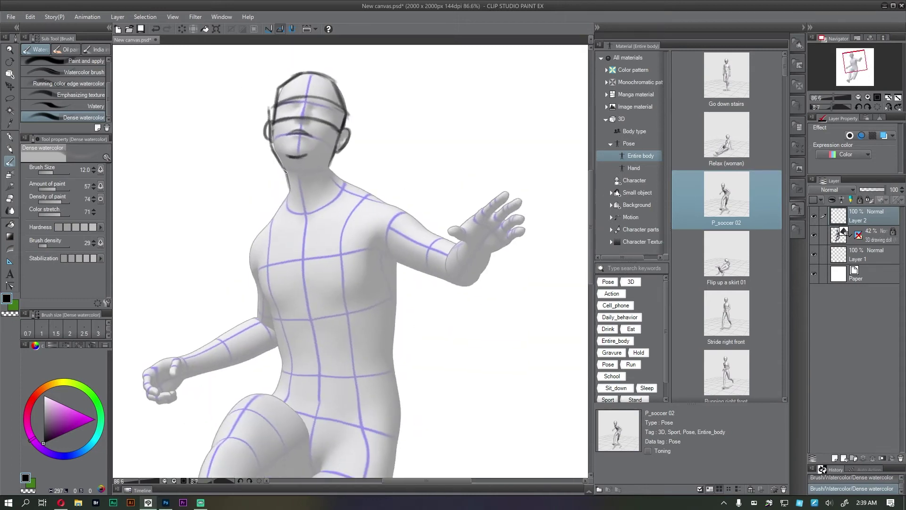
mouse_move(283, 199)
left_mouse_down()
mouse_move(340, 184)
mouse_move(330, 203)
mouse_move(335, 190)
mouse_move(270, 204)
left_mouse_up()
key("ctrl+z")
left_click_drag(297, 173, 266, 225)
mouse_move(266, 217)
left_mouse_down()
mouse_move(265, 246)
mouse_move(266, 197)
mouse_move(293, 242)
mouse_move(300, 274)
mouse_move(298, 292)
mouse_move(289, 290)
mouse_move(410, 288)
mouse_move(412, 174)
left_mouse_up()
left_click_drag(411, 119, 401, 164)
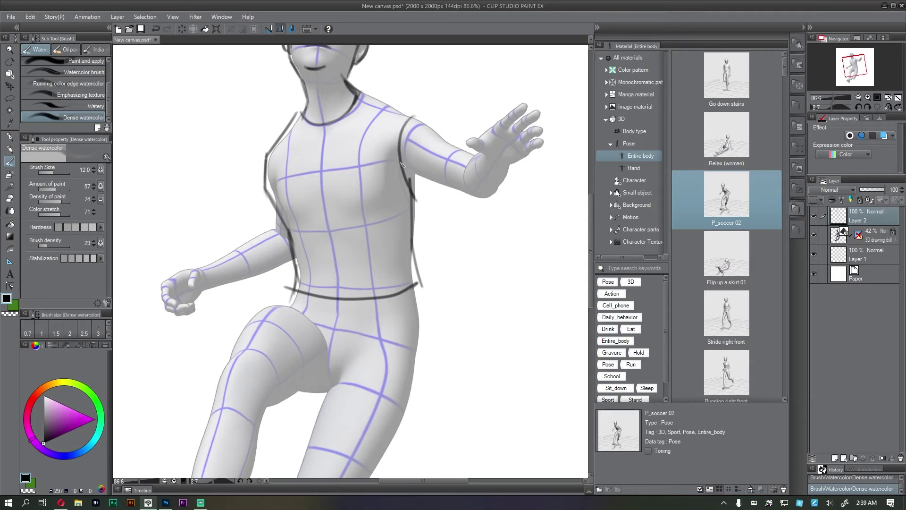
Trace the shoulder, the raised arm and its open hand as simplified shapes
mouse_move(359, 91)
left_mouse_down()
mouse_move(418, 114)
mouse_move(476, 153)
left_mouse_up()
mouse_move(409, 179)
left_mouse_down()
mouse_move(462, 193)
mouse_move(503, 179)
mouse_move(512, 159)
mouse_move(466, 174)
mouse_move(467, 187)
left_mouse_up()
mouse_move(480, 153)
left_mouse_down()
mouse_move(464, 144)
mouse_move(481, 137)
left_mouse_up()
mouse_move(481, 137)
left_mouse_down()
mouse_move(527, 104)
mouse_move(537, 113)
mouse_move(541, 146)
mouse_move(511, 166)
left_mouse_up()
left_click_drag(489, 196, 533, 160)
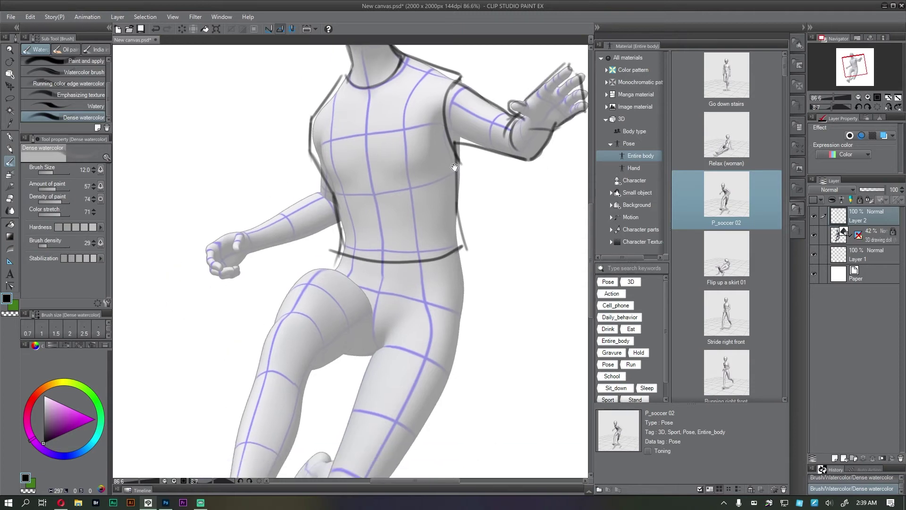
Trace the lowered arm and its fist as simplified shapes
left_click_drag(317, 179, 321, 203)
mouse_move(321, 200)
left_mouse_down()
mouse_move(336, 215)
mouse_move(257, 230)
mouse_move(278, 241)
mouse_move(337, 225)
left_mouse_up()
mouse_move(237, 233)
left_mouse_down()
mouse_move(210, 256)
mouse_move(212, 276)
mouse_move(239, 286)
mouse_move(245, 257)
left_mouse_up()
mouse_move(221, 265)
left_mouse_down()
mouse_move(250, 253)
mouse_move(242, 244)
left_mouse_up()
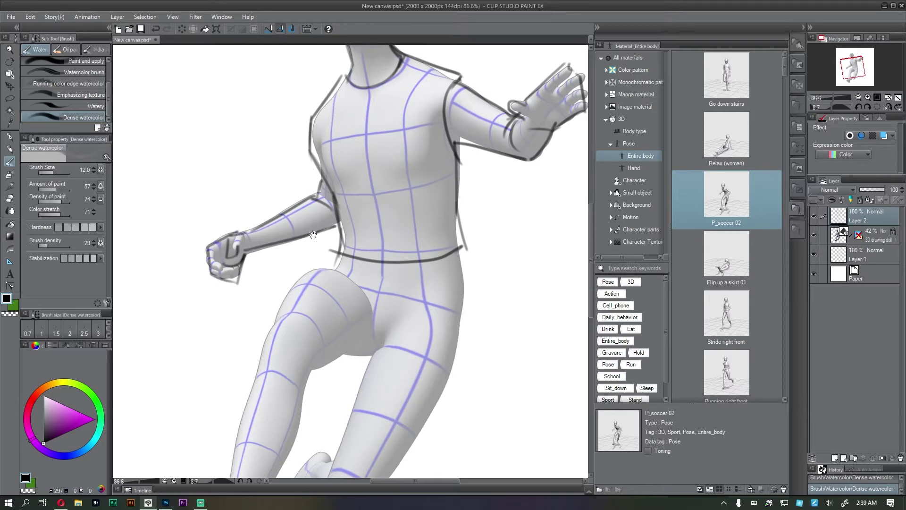
Hide the 3D doll layer, and sketch a pointed shape behind the head and the eyes between the guide lines
scroll(312, 236, "down", 3)
left_click_drag(422, 210, 393, 273)
scroll(371, 189, "up", 3)
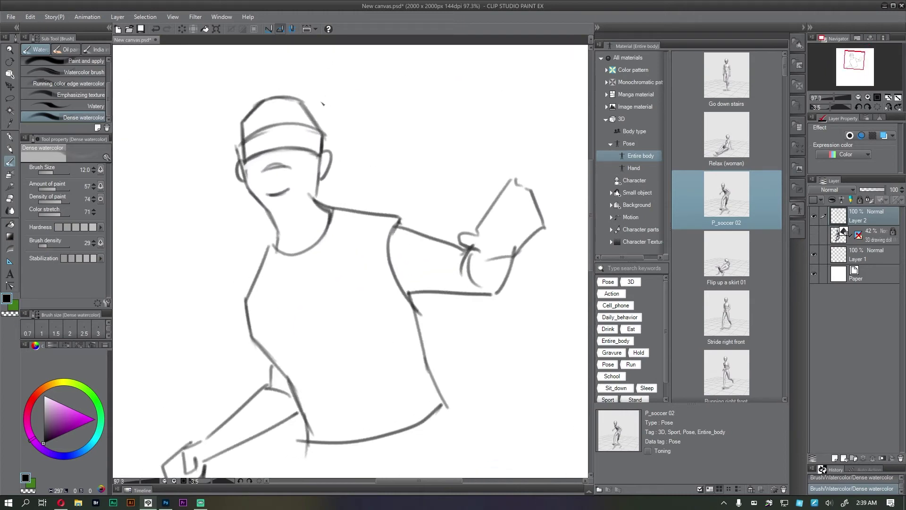
mouse_move(272, 102)
left_mouse_down()
mouse_move(310, 71)
mouse_move(338, 120)
mouse_move(336, 151)
left_mouse_up()
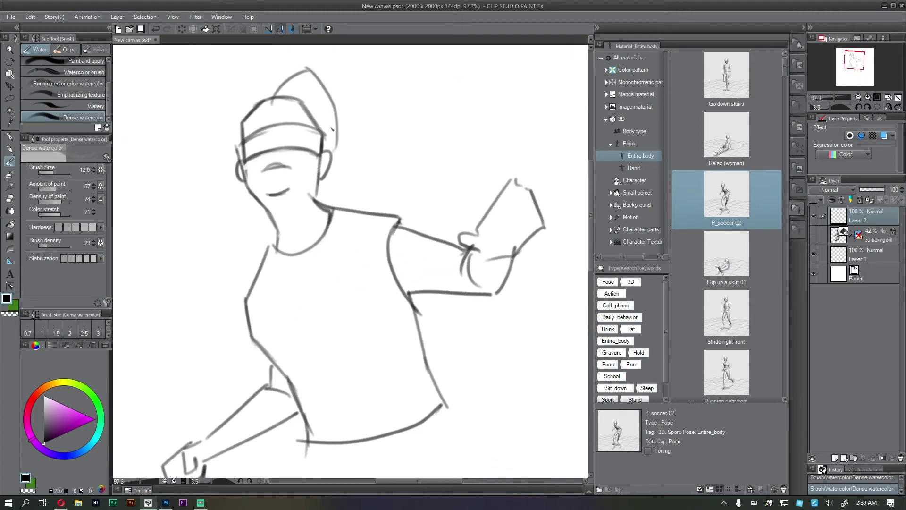
left_click_drag(285, 139, 292, 138)
left_click_drag(330, 198, 318, 147)
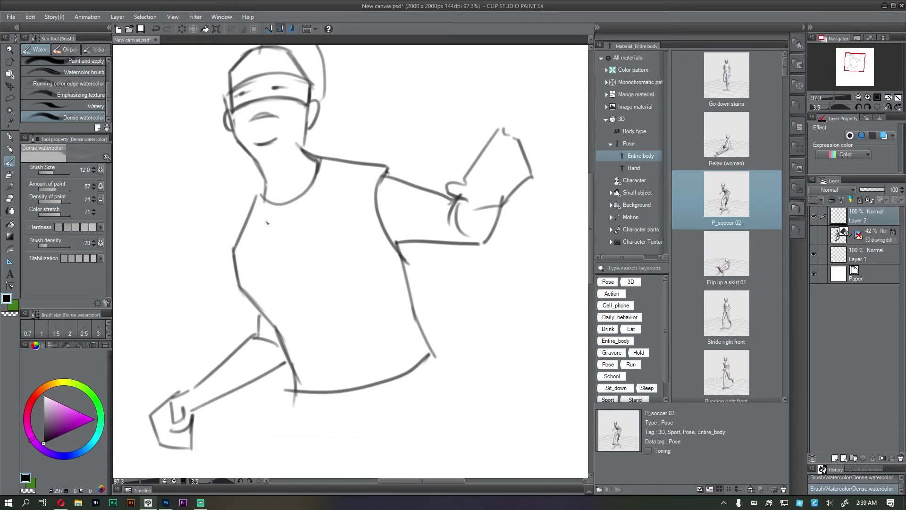
Add a second neckline curve to the shirt and loose scribble strokes across the chest
left_click_drag(260, 195, 325, 158)
left_click_drag(303, 269, 334, 297)
key("ctrl+minus")
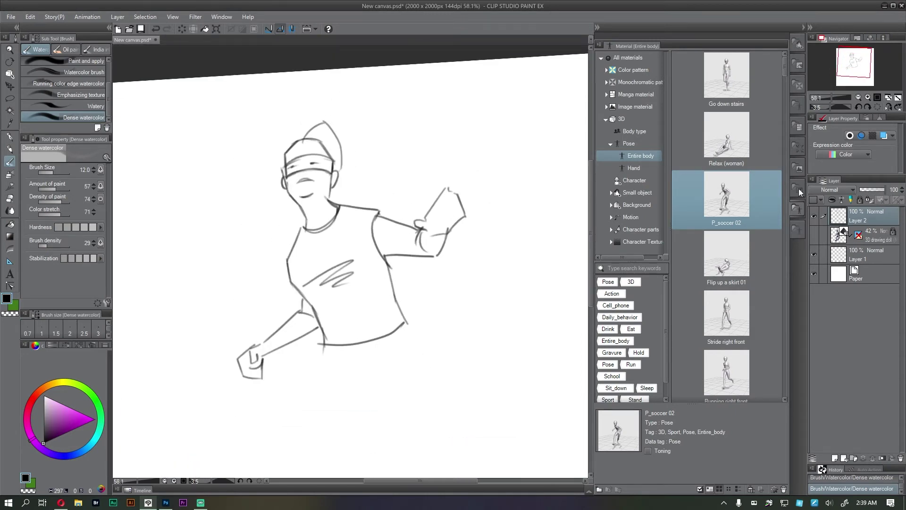
Compare the Layer 2 sketch with the 3D doll by showing only one of the two layers at a time
left_click(814, 216)
left_click(814, 231)
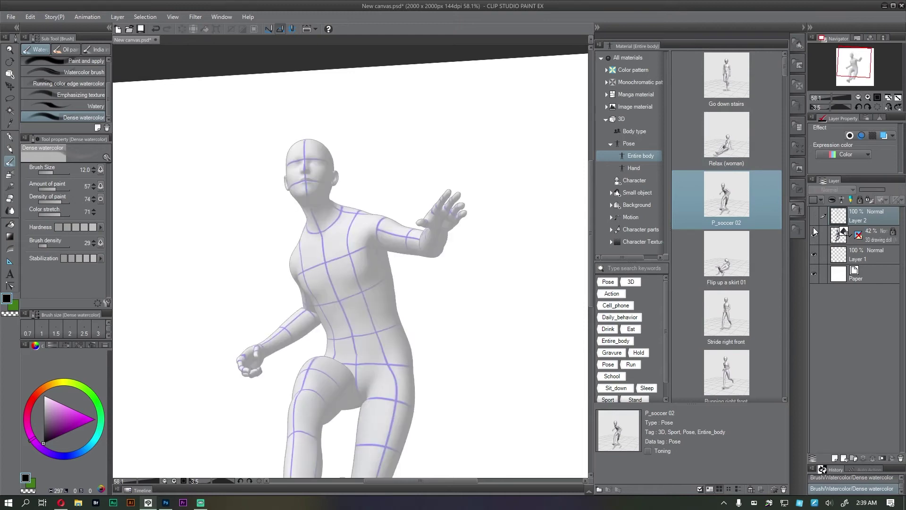
left_click_drag(336, 223, 481, 183)
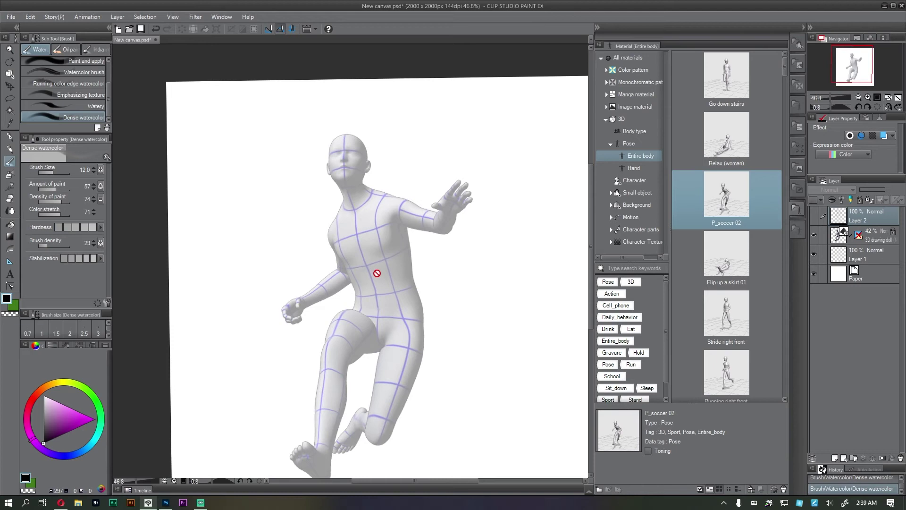
left_click_drag(378, 252, 371, 238)
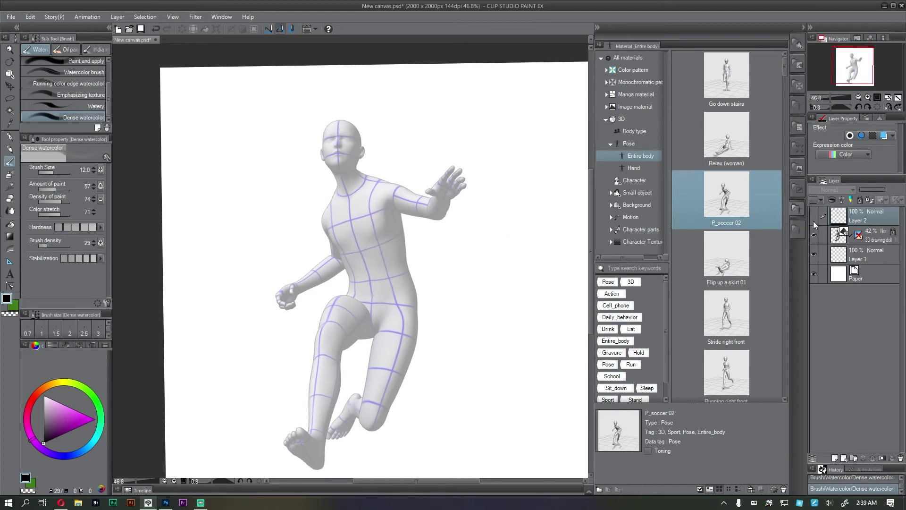
left_click(814, 234)
left_click(813, 215)
Hide the Layer 2 sketch, then unlock the 3D doll layer and show it again for editing
left_click(859, 234)
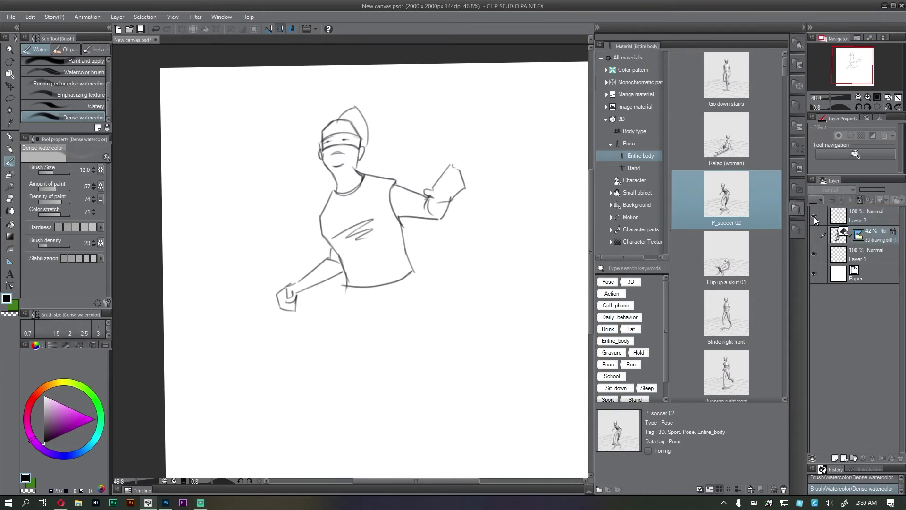
left_click(813, 216)
left_click(857, 218)
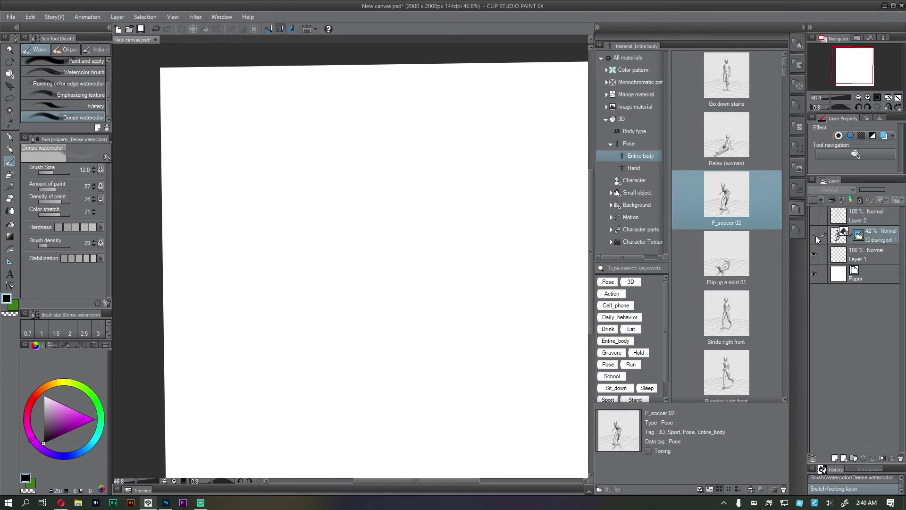
left_click(814, 235)
left_click(850, 233)
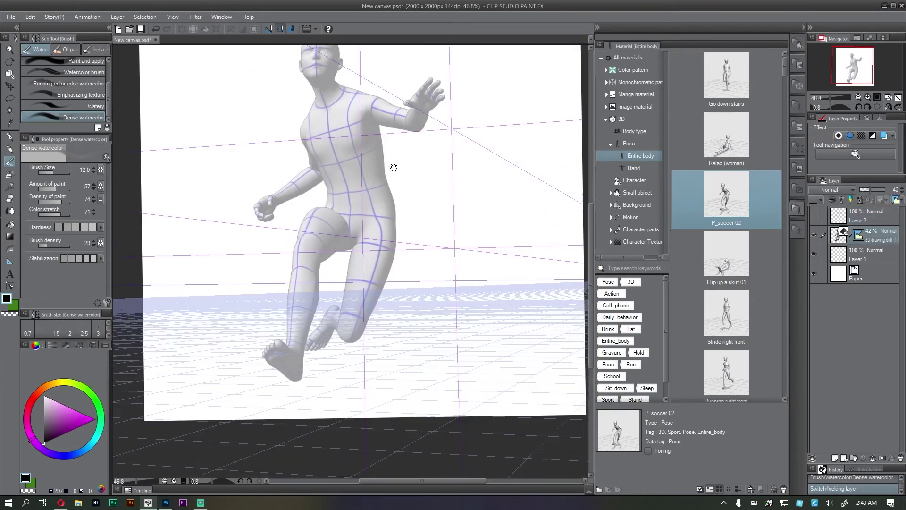
Hide the perspective ruler and grid lines belonging to the 3D doll layer
left_click_drag(393, 168, 387, 159)
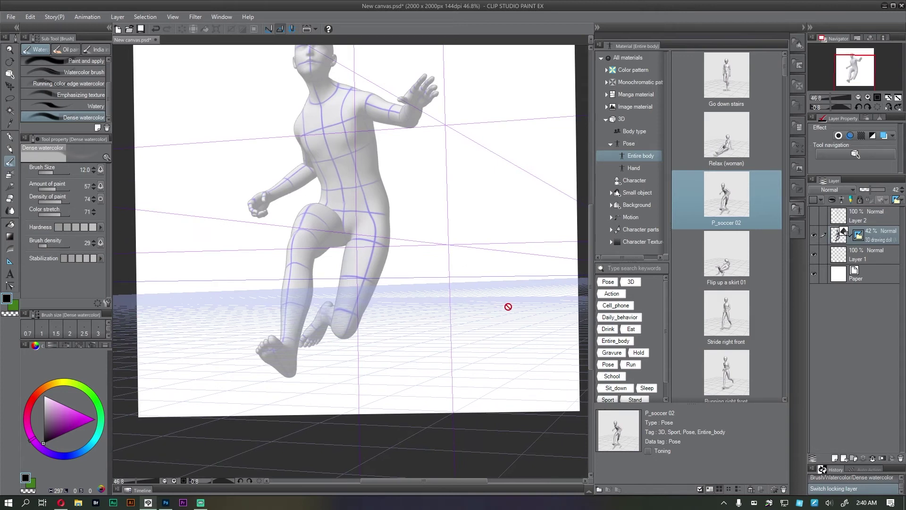
left_click(896, 199)
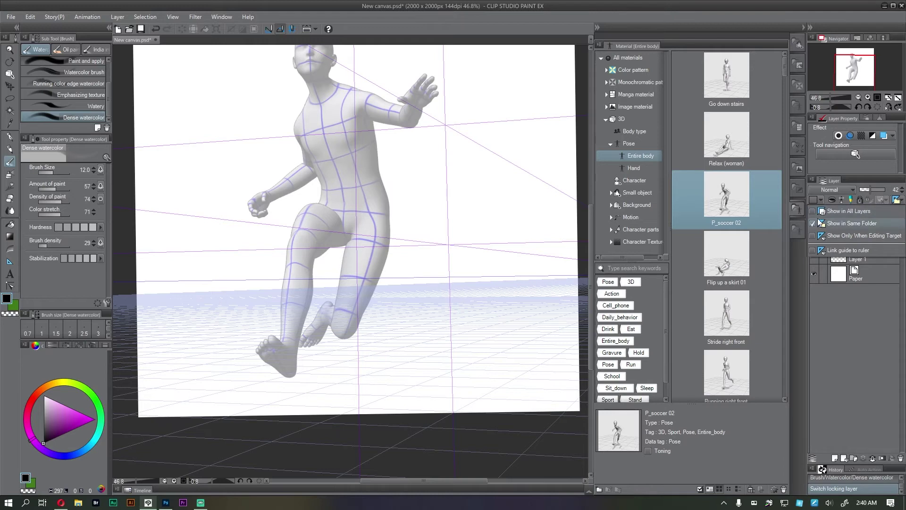
left_click(863, 210)
left_click_drag(384, 229, 399, 246)
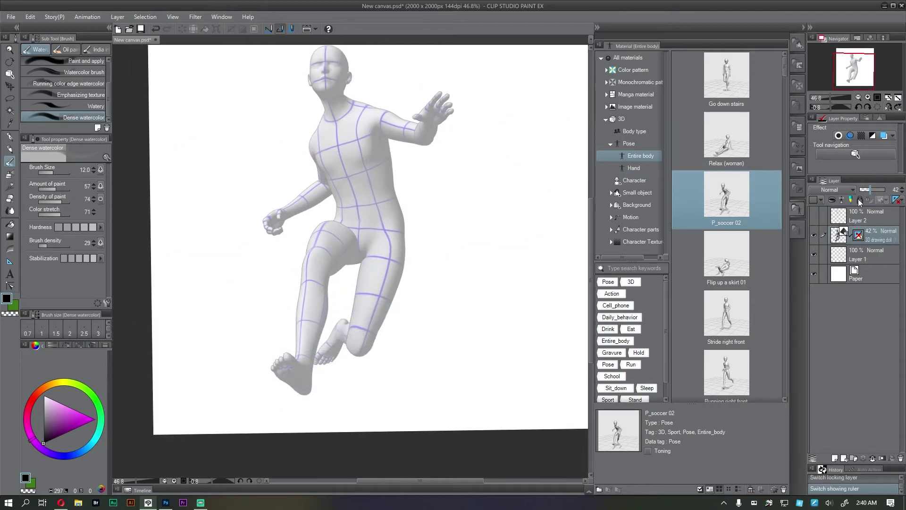
Show the doll layer's ruler again with Show in Same Folder, and hide it again
left_click(896, 202)
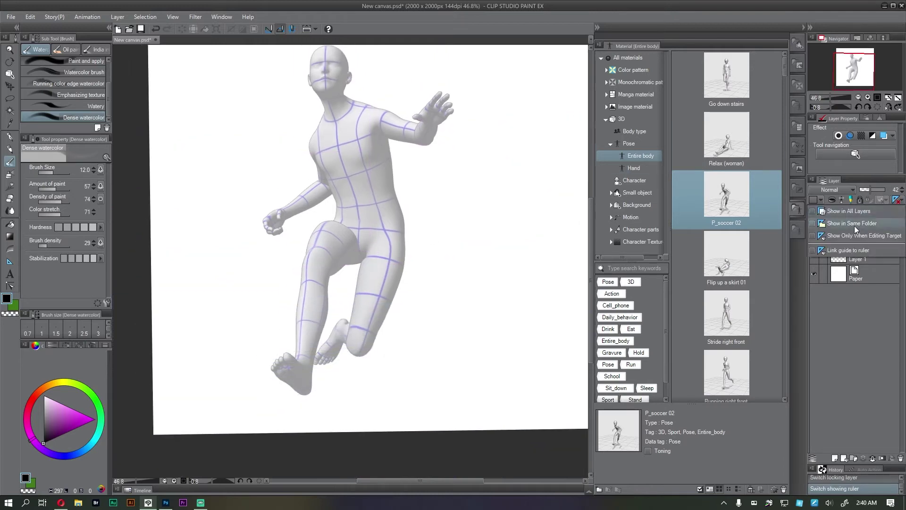
left_click(823, 225)
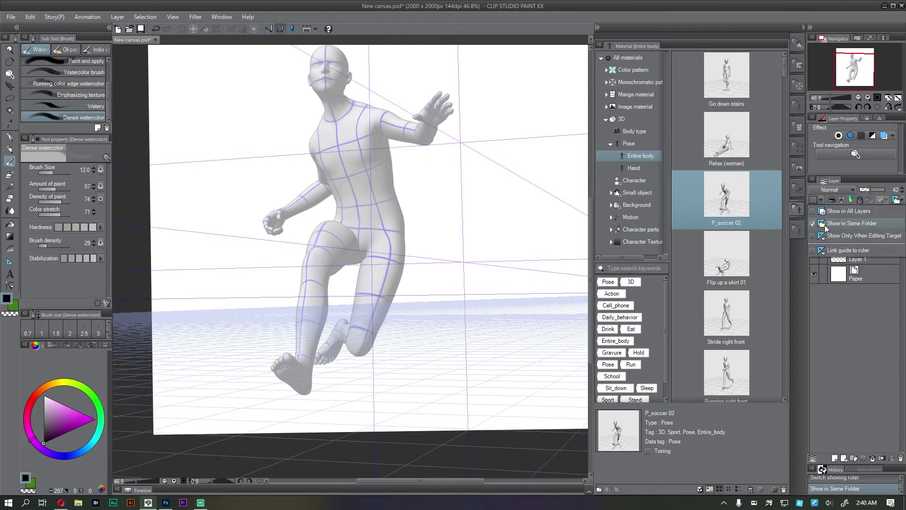
left_click(895, 202)
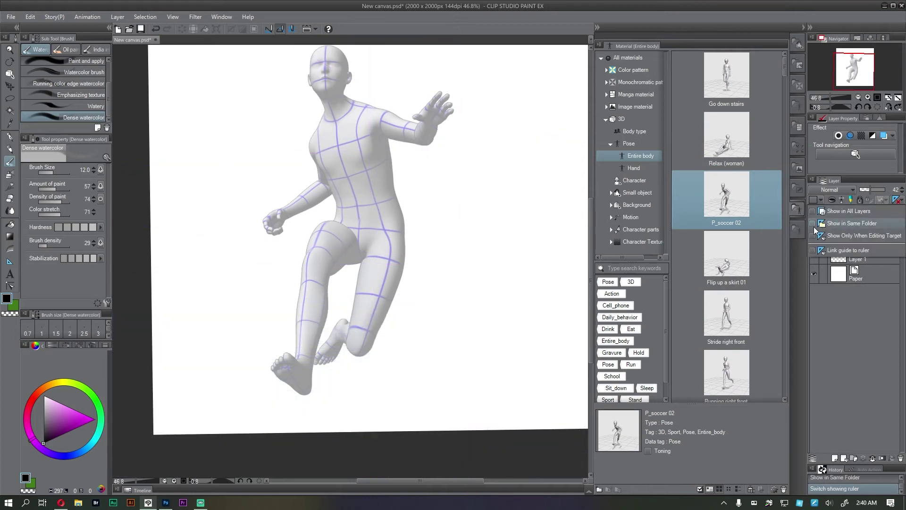
left_click(437, 228)
scroll(484, 220, "down", 3)
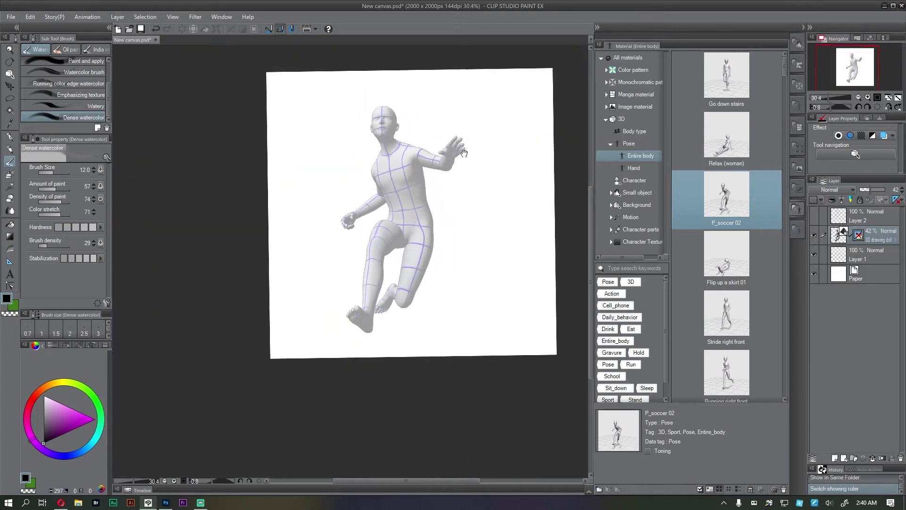
scroll(445, 192, "up", 3)
left_click_drag(469, 189, 495, 172)
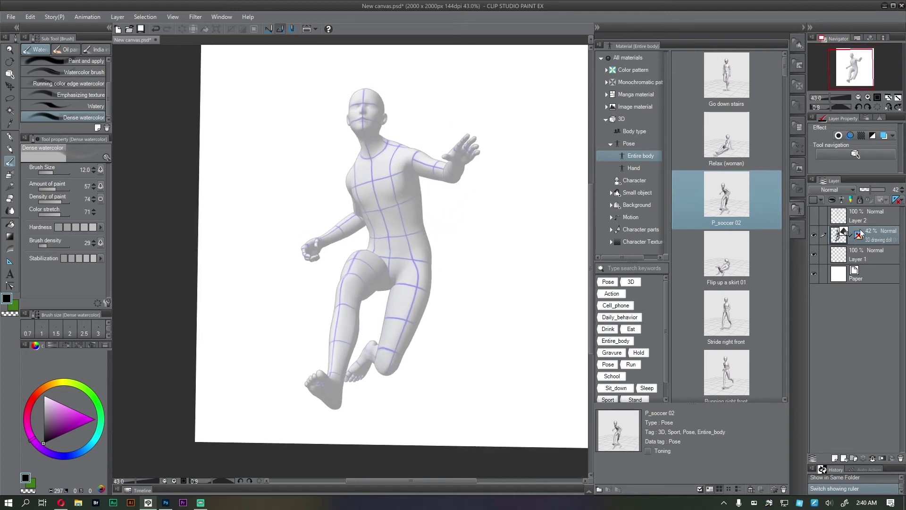
left_click_drag(381, 193, 358, 202)
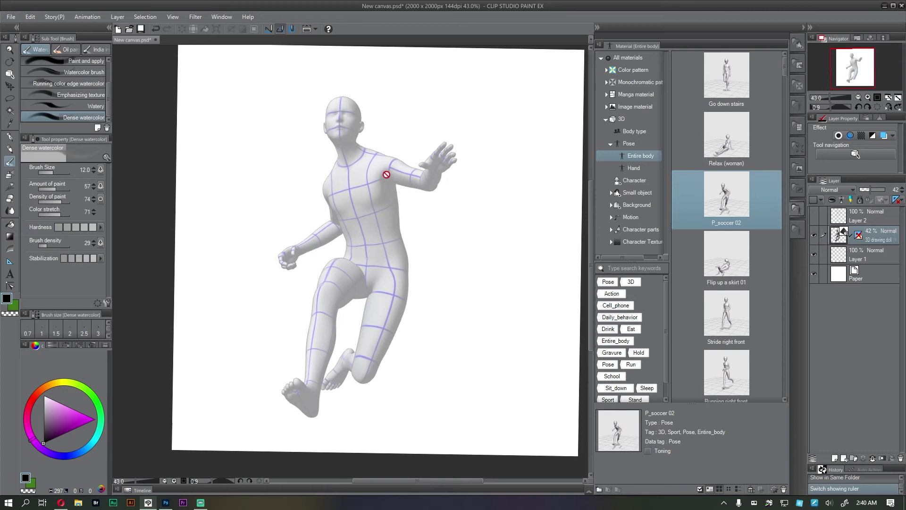
left_click_drag(290, 122, 253, 129)
Compare the Select layer and Object sub tools, leaving the Object operation tool active for editing the 3D doll
left_click(9, 75)
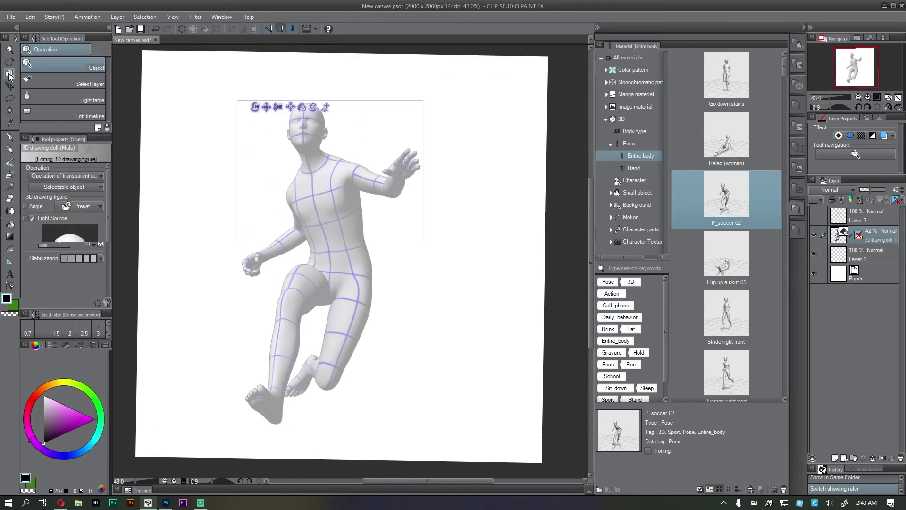
left_click(85, 84)
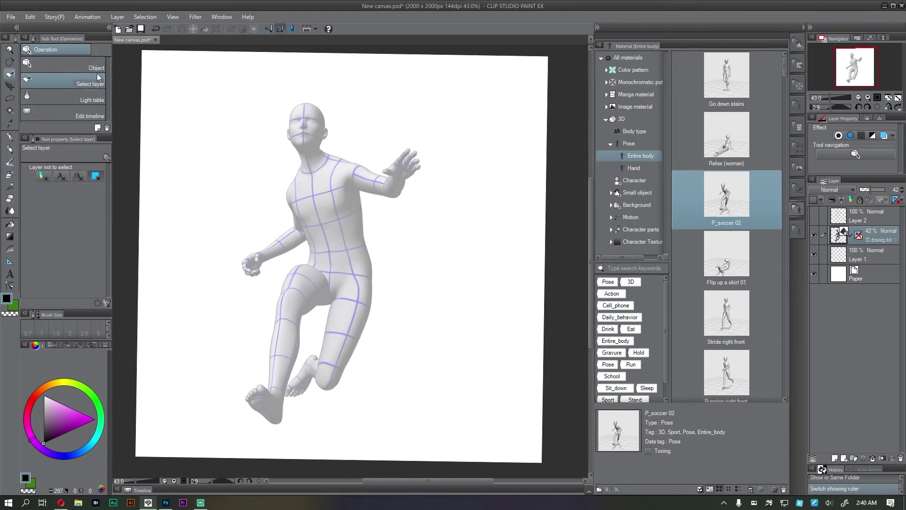
left_click(74, 64)
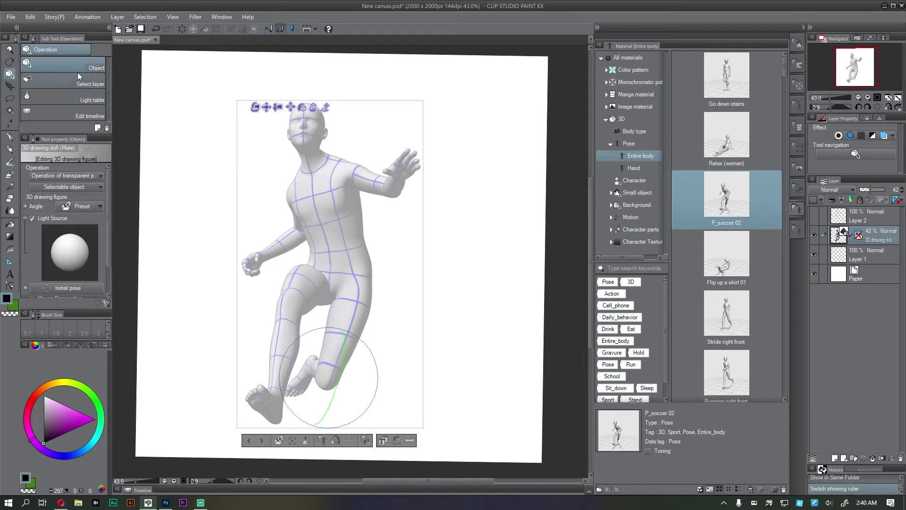
left_click(83, 81)
left_click(80, 70)
left_click_drag(314, 186, 327, 186)
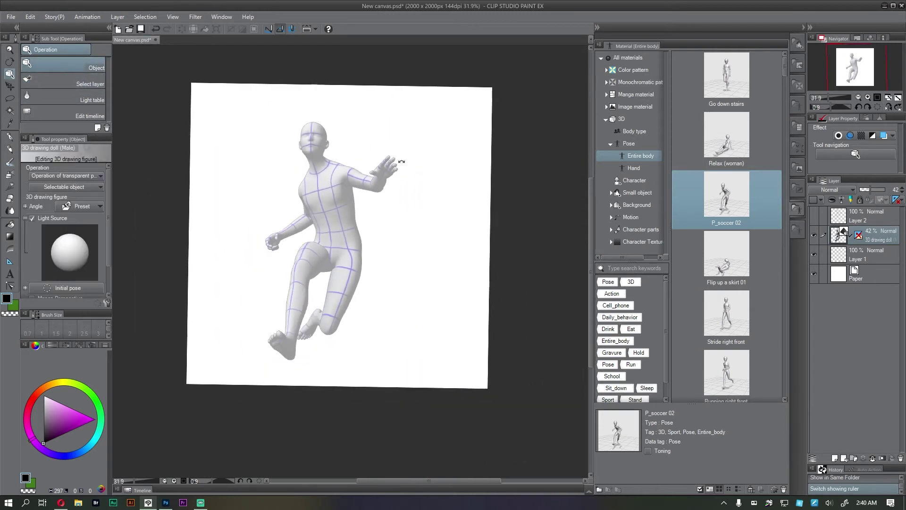
left_click_drag(401, 161, 395, 160)
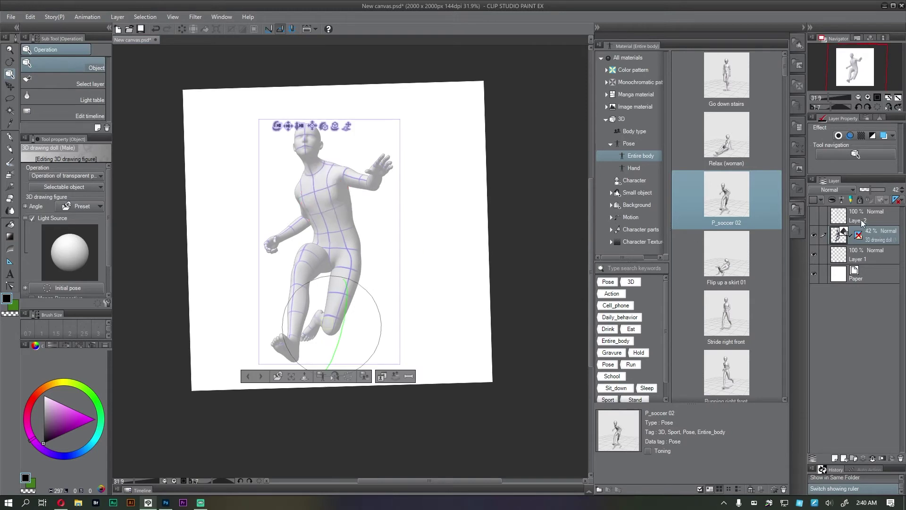
Raise the 3D doll layer's opacity to 100% and turn off the doll's light source
left_click_drag(873, 193, 886, 190)
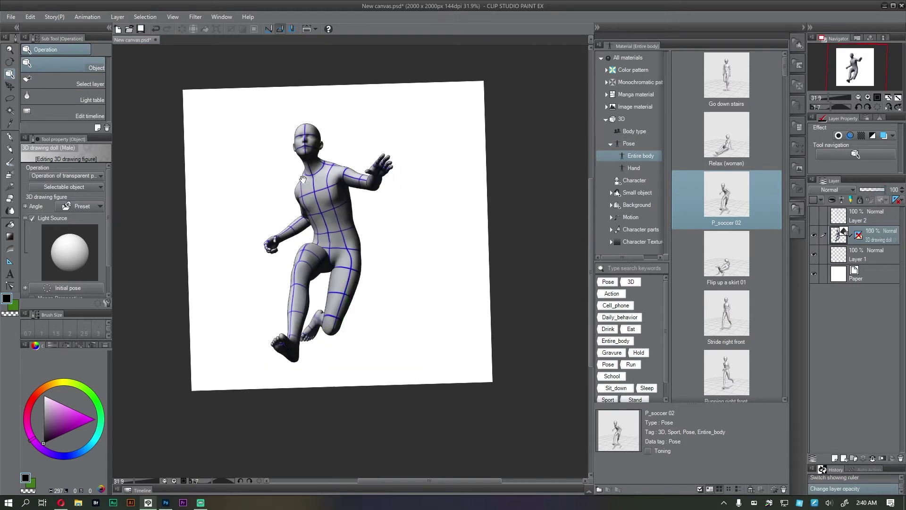
mouse_move(315, 191)
left_mouse_down()
mouse_move(323, 191)
mouse_move(302, 185)
left_mouse_up()
left_click(32, 218)
scroll(302, 185, "up", 2)
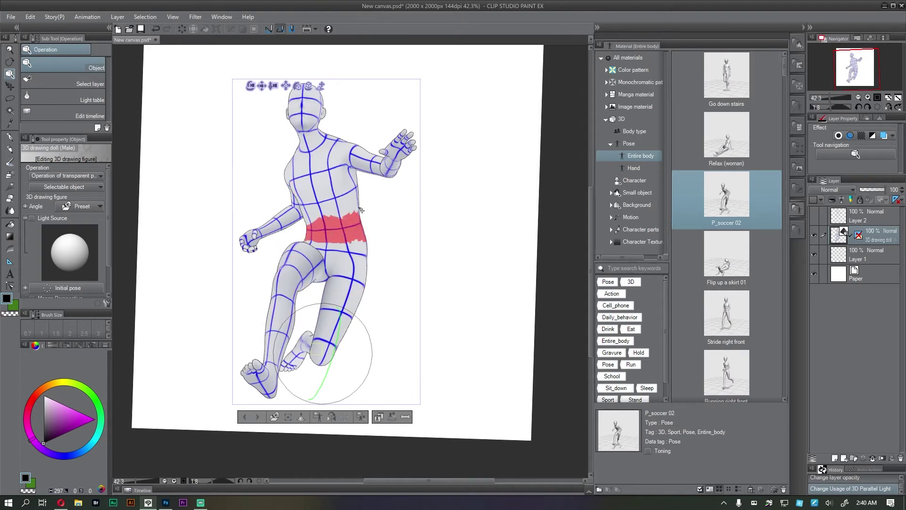
Try the overweight extreme in the doll's body shape adjustment and rotate the view around the figure
left_click_drag(399, 308, 397, 305)
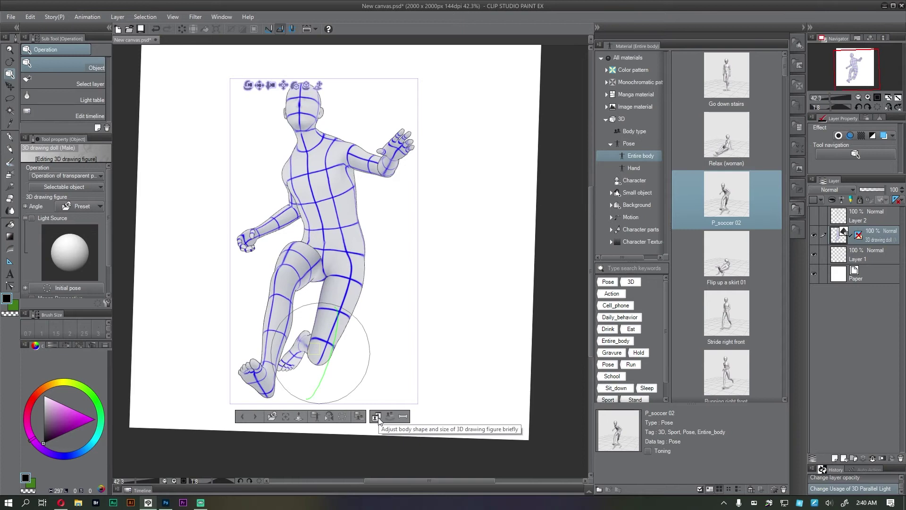
left_click(378, 417)
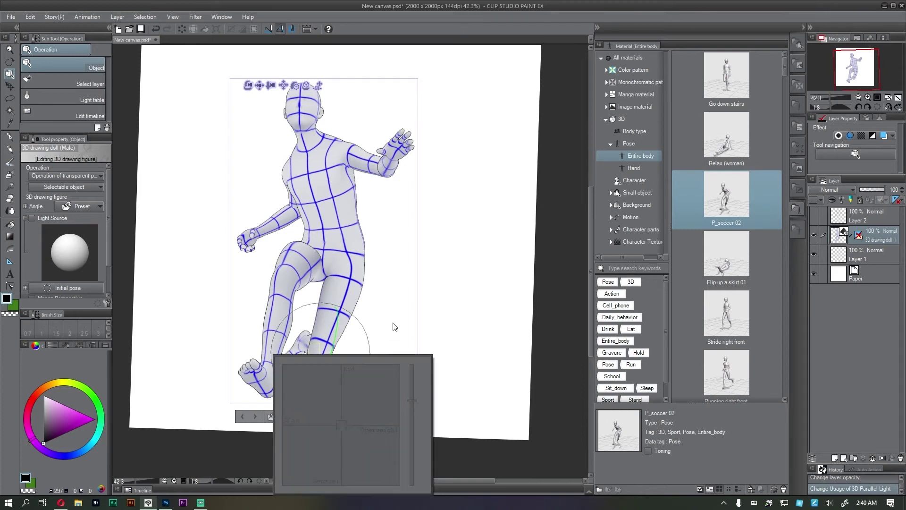
left_click(379, 417)
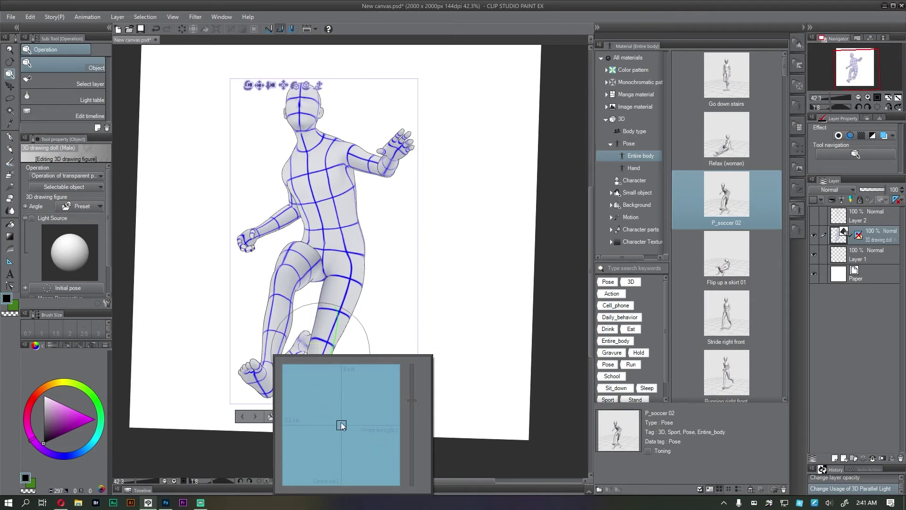
left_click_drag(342, 423, 343, 420)
left_click(387, 423)
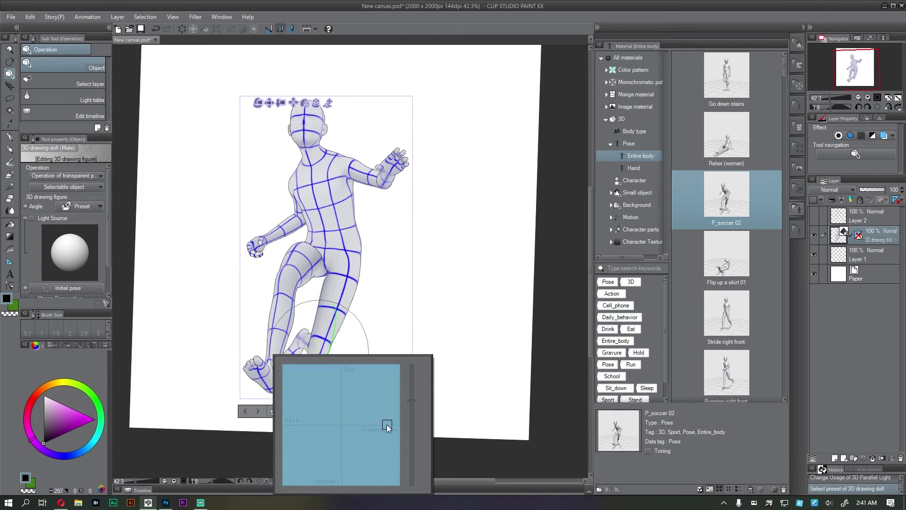
left_click_drag(399, 425, 404, 424)
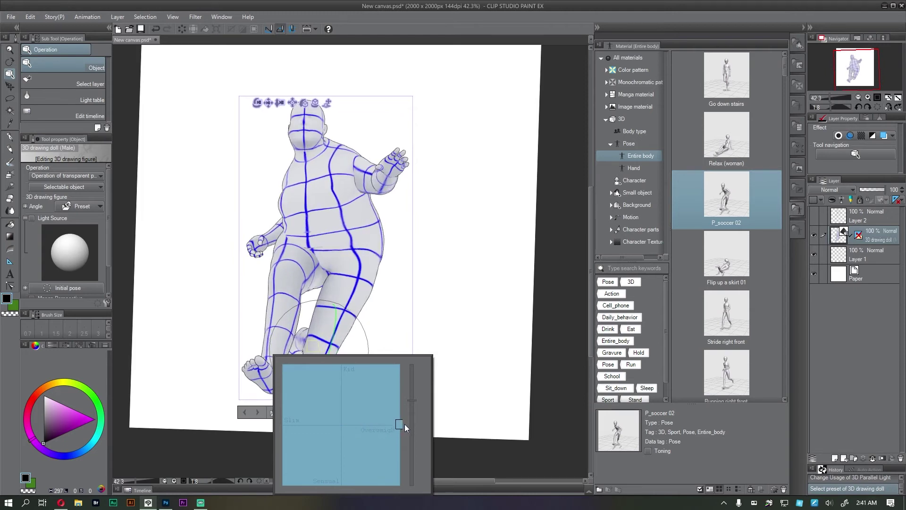
key("space")
left_click_drag(255, 207, 230, 196)
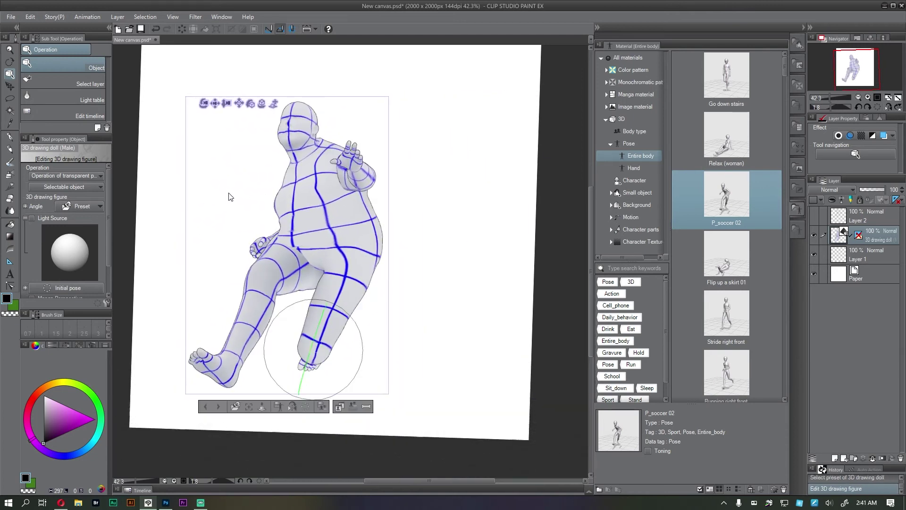
Return the doll's body shape to the centre of the shape chart, and try the child extreme
left_click(339, 407)
left_click(343, 421)
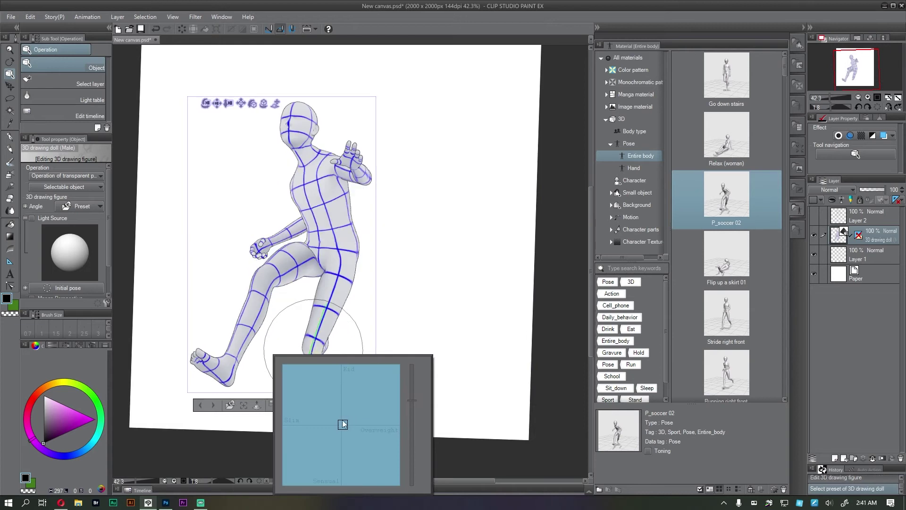
left_click(341, 364)
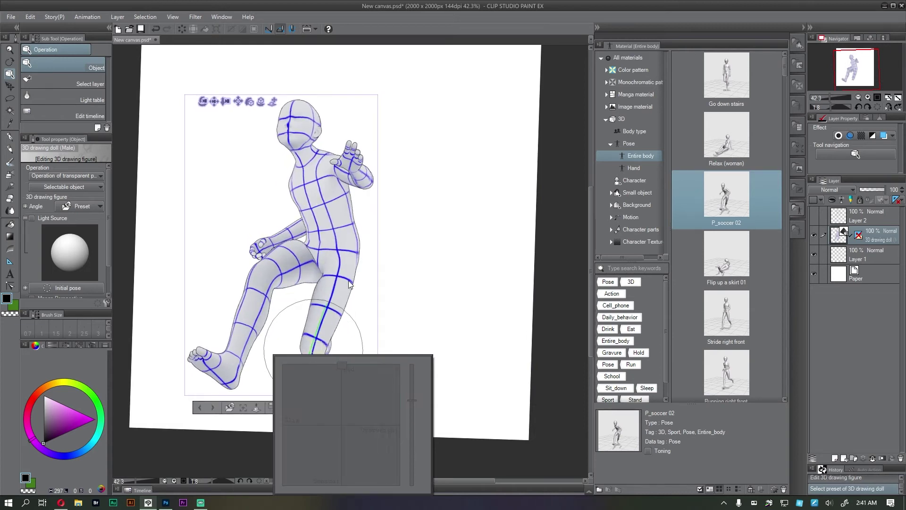
key("alt+space")
left_click_drag(349, 258, 343, 257)
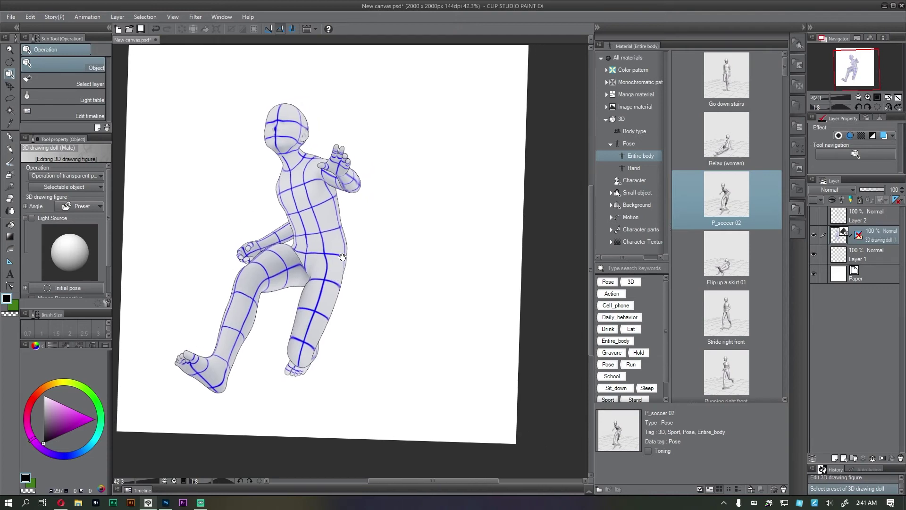
left_click(311, 334)
left_click(312, 361)
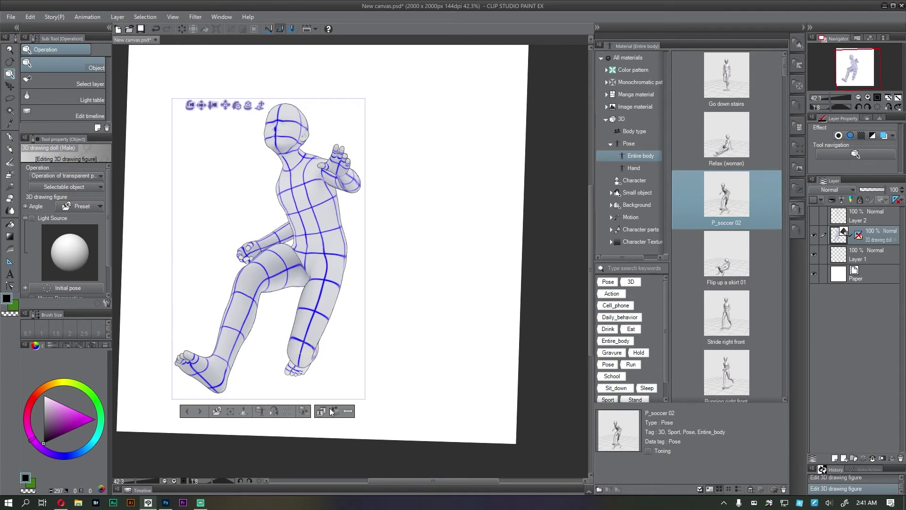
Set the doll's body shape to the child extreme and lower its head-to-body ratio to the minimum
left_click(321, 413)
left_click(343, 426)
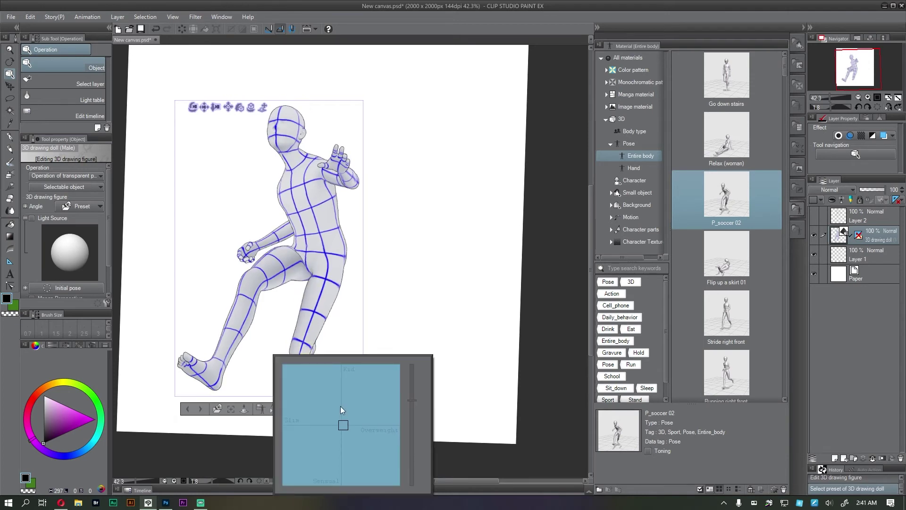
left_click(341, 364)
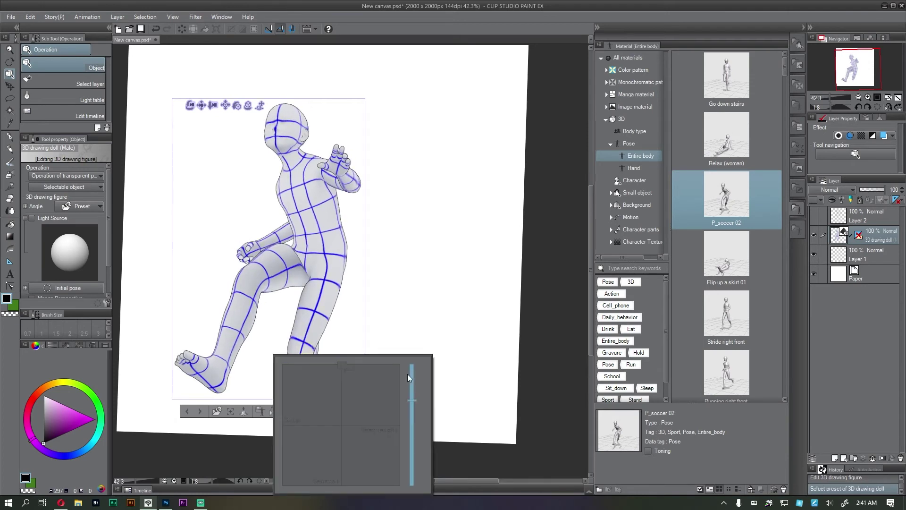
left_click_drag(414, 401, 410, 494)
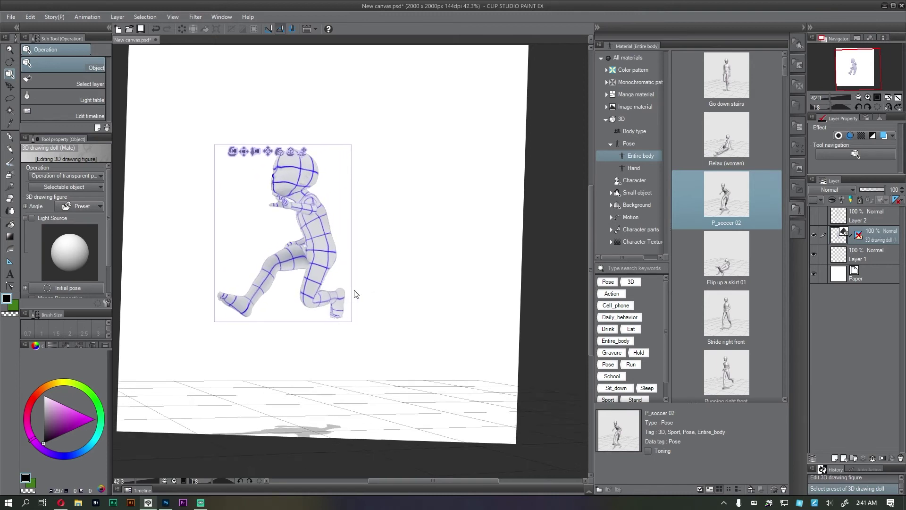
Apply the "Stride right front" full-body pose material to the child-proportioned doll
left_click_drag(381, 290, 351, 366)
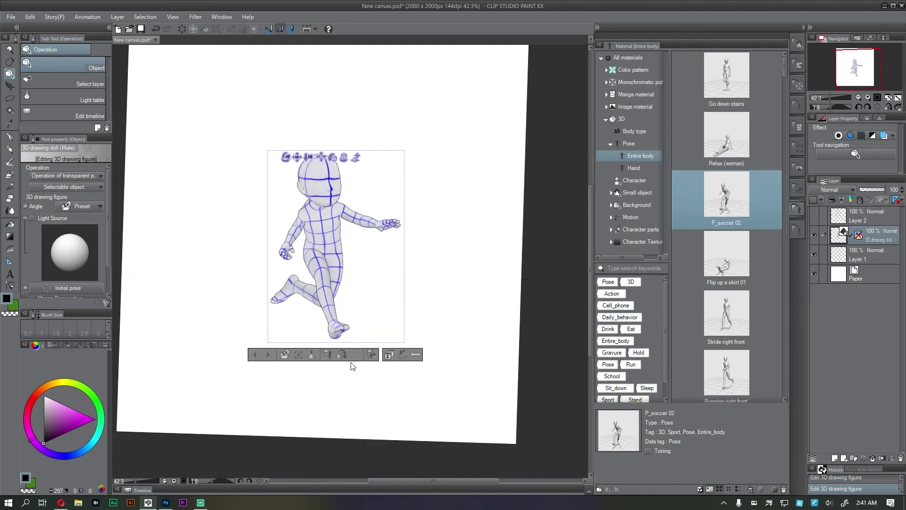
left_click_drag(388, 388, 359, 339)
left_click_drag(378, 287, 358, 290)
left_click_drag(697, 312, 342, 258)
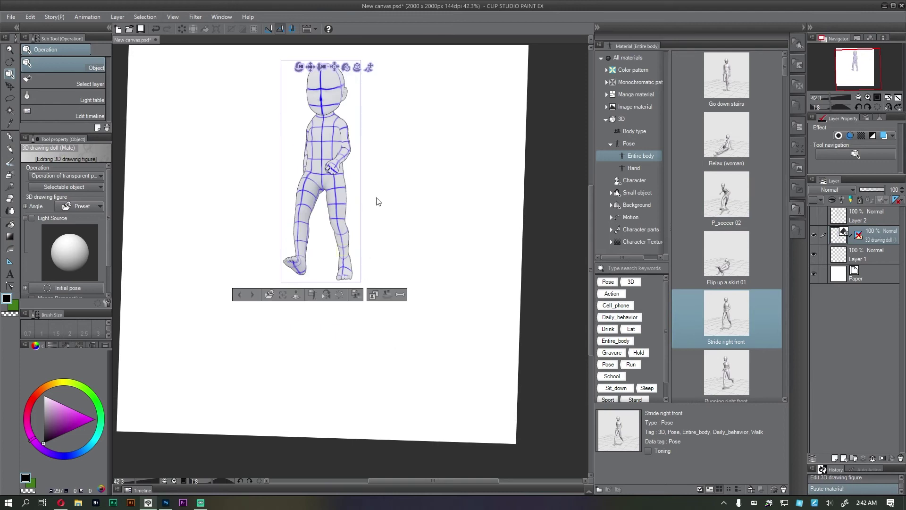
Turn the striding doll to a three-quarter view and reposition its arms by manipulating the arm parts
mouse_move(397, 185)
left_mouse_down()
mouse_move(216, 176)
mouse_move(281, 233)
mouse_move(341, 265)
mouse_move(199, 217)
mouse_move(404, 226)
mouse_move(279, 211)
mouse_move(298, 173)
left_mouse_up()
left_click_drag(420, 189, 306, 124)
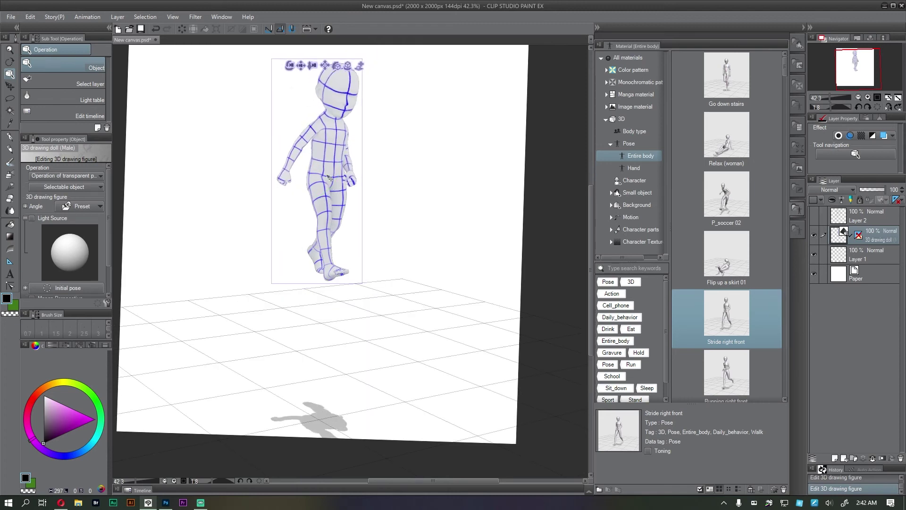
left_click(299, 153)
left_click(292, 149)
left_click_drag(327, 179, 343, 167)
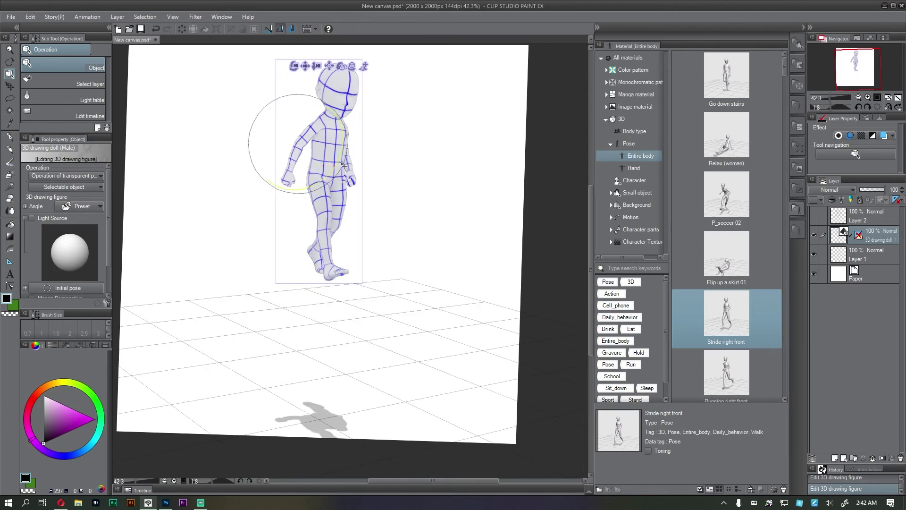
left_click_drag(313, 117, 320, 168)
left_click(354, 114, "ctrl")
left_click(332, 189, "ctrl")
Tilt the doll's head and shift its upper body to refine the walking pose
left_click_drag(320, 224, 355, 118)
left_click_drag(236, 207, 180, 287)
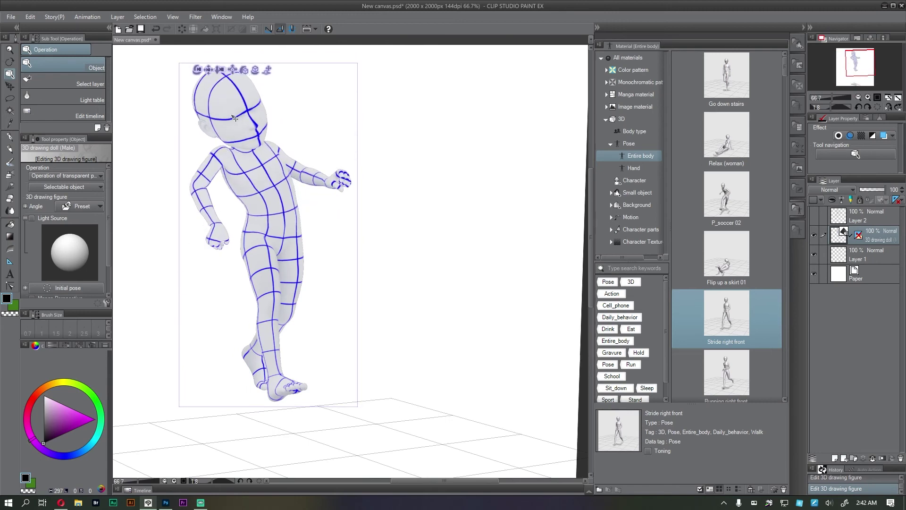
left_click_drag(243, 107, 349, 86)
left_click_drag(313, 179, 331, 179)
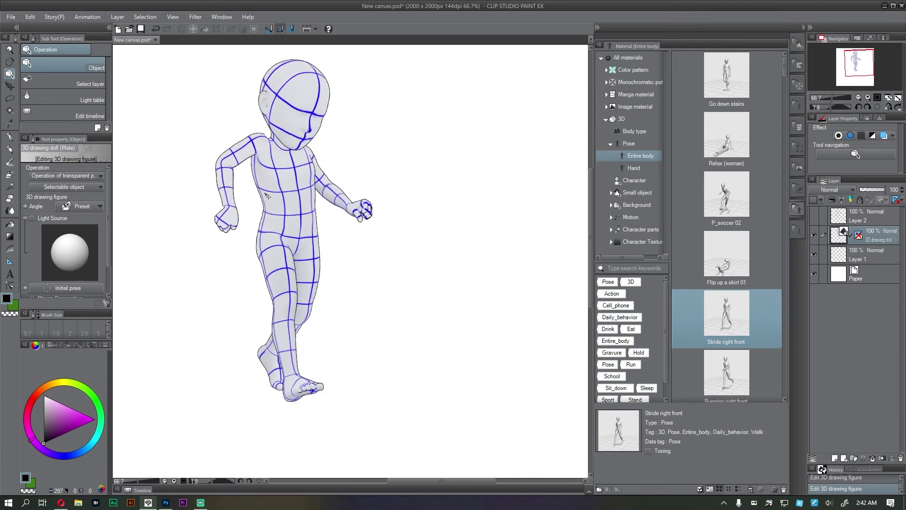
Turn on the doll's light source and apply the "Running right front" full-body pose material to it
left_click(53, 218)
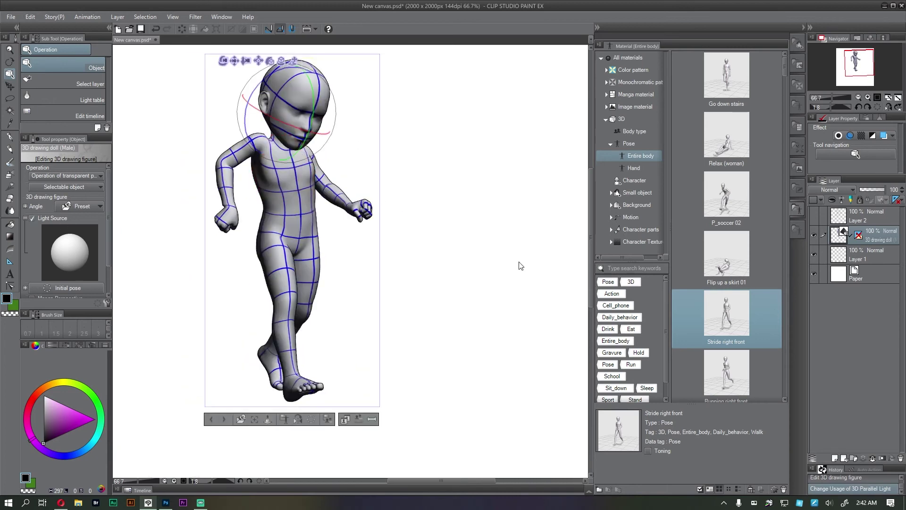
scroll(785, 78, "down", 4)
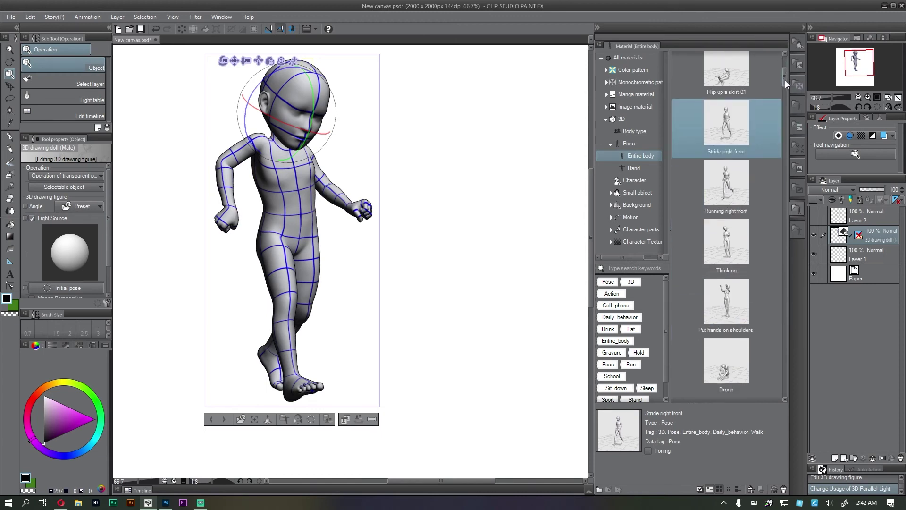
left_click_drag(734, 135, 360, 172)
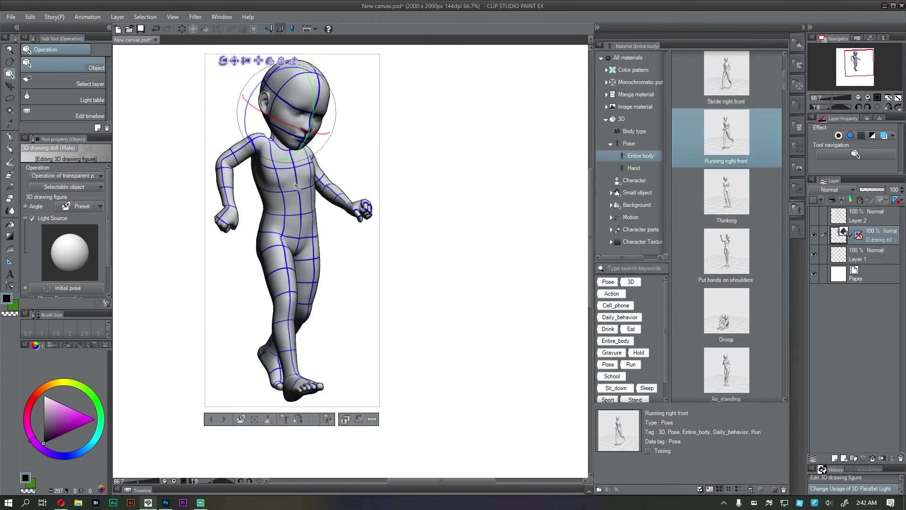
left_click_drag(392, 229, 396, 262)
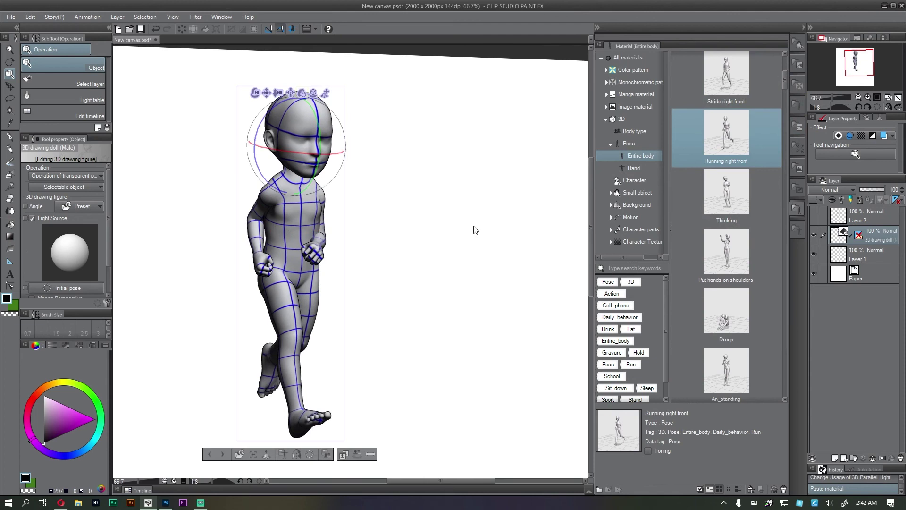
Apply the "Hand expression 012" hand pose material to the running child doll
scroll(316, 269, "up", 5)
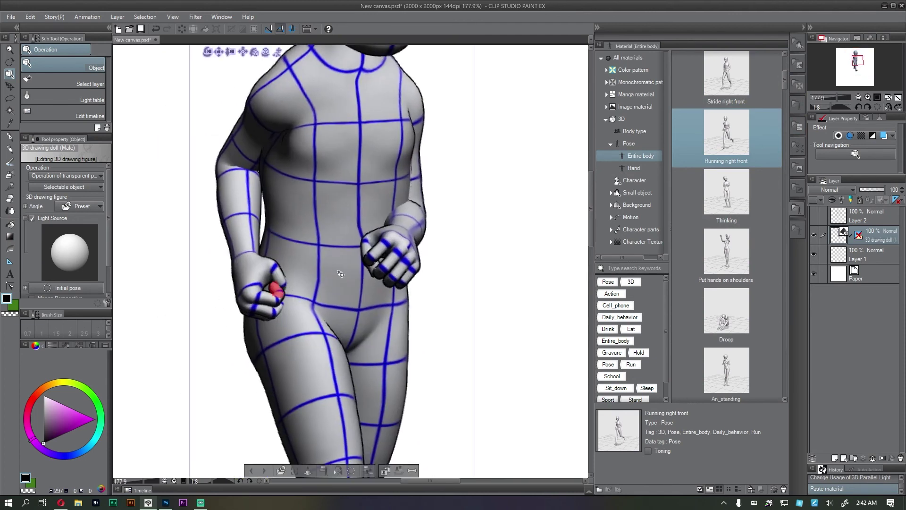
left_click(632, 168)
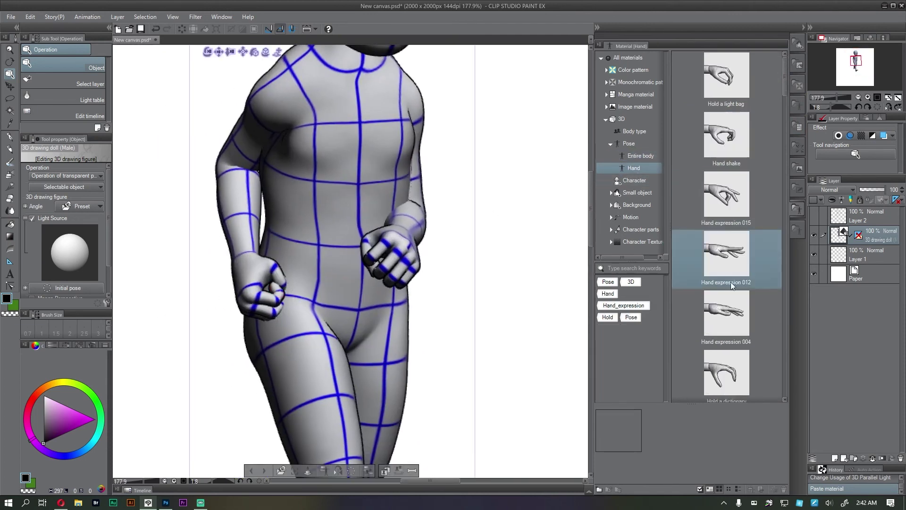
left_click(731, 256)
left_click_drag(730, 256, 409, 237)
scroll(466, 250, "down", 4)
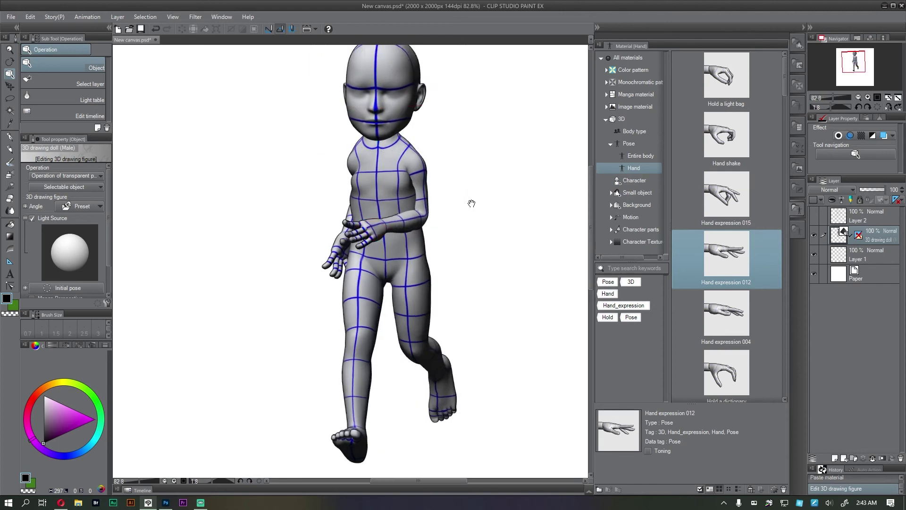
left_click_drag(470, 198, 443, 219)
scroll(453, 225, "down", 2)
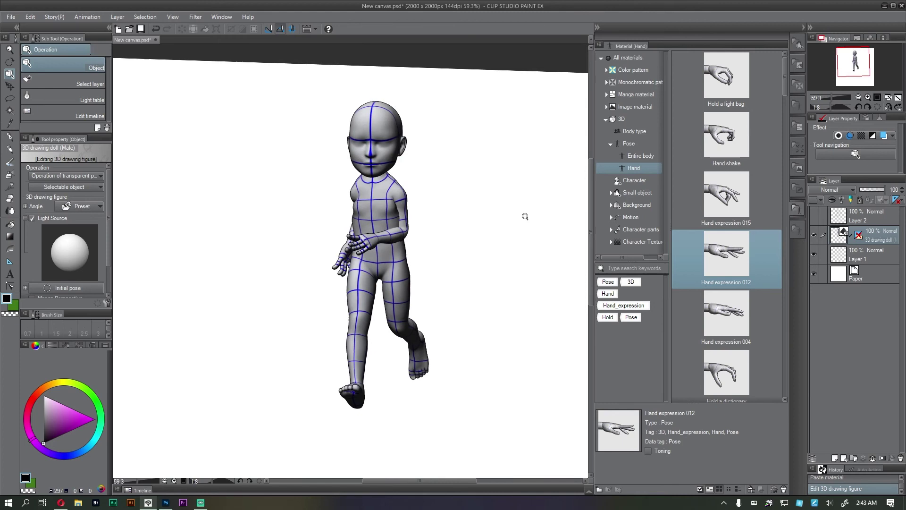
scroll(522, 217, "down", 2)
scroll(509, 220, "up", 1)
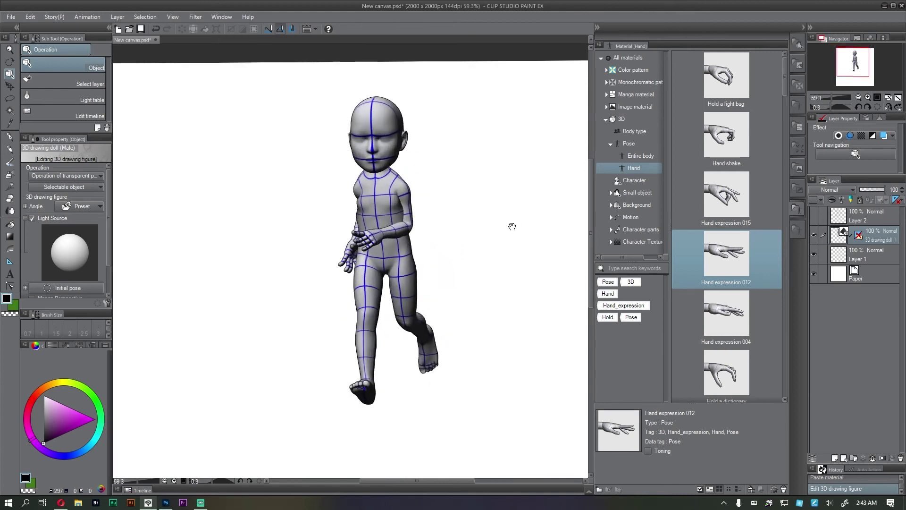
Place the "School boy A 01" 3D character on the canvas in place of the doll
left_click(626, 184)
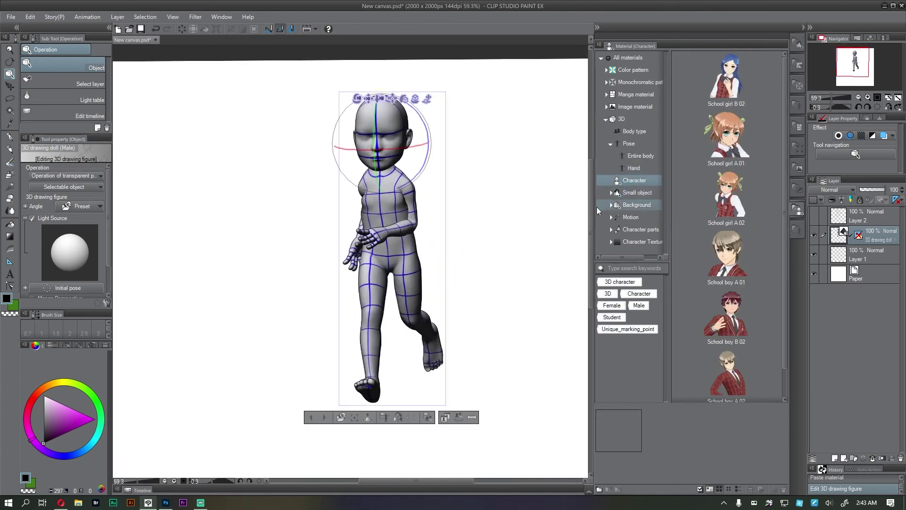
left_click_drag(497, 227, 511, 230)
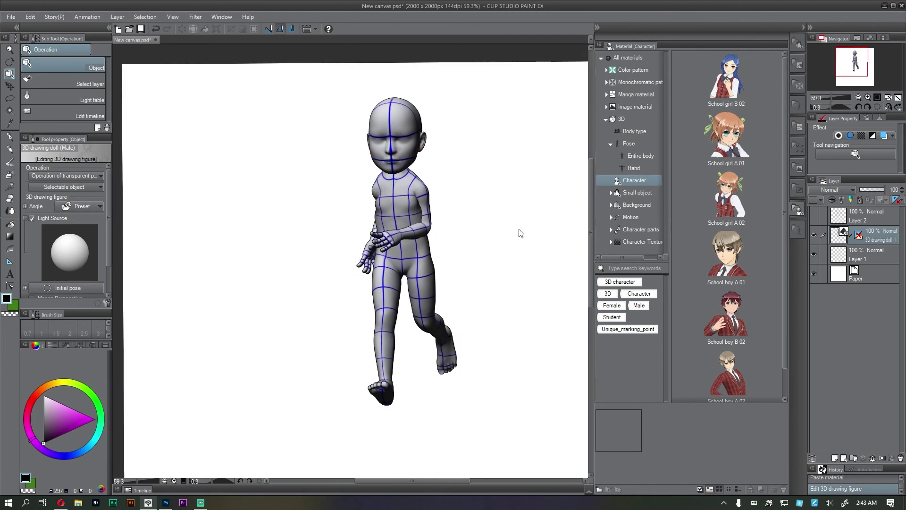
left_click(714, 201)
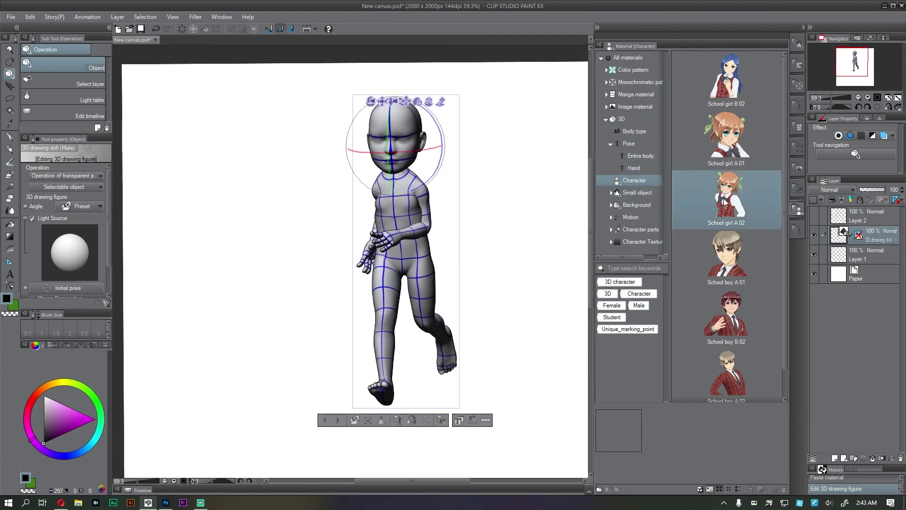
left_click(734, 127)
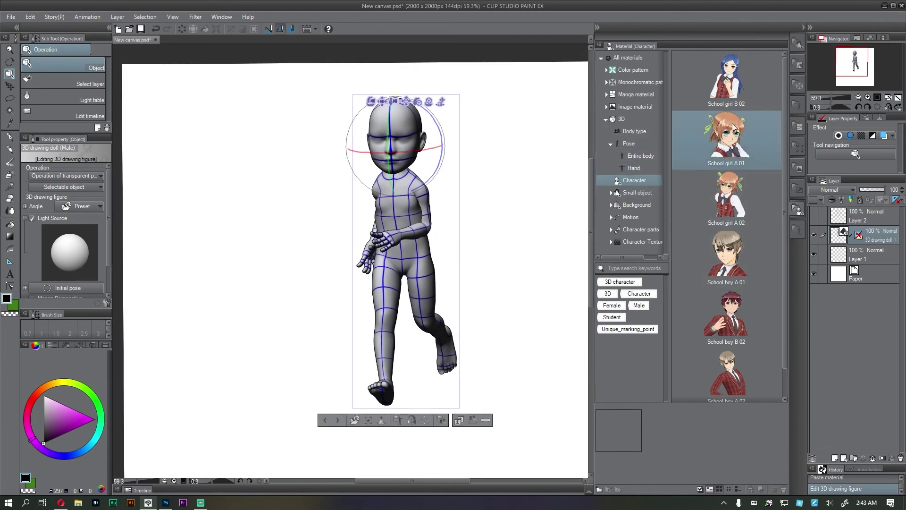
left_click_drag(731, 256, 273, 267)
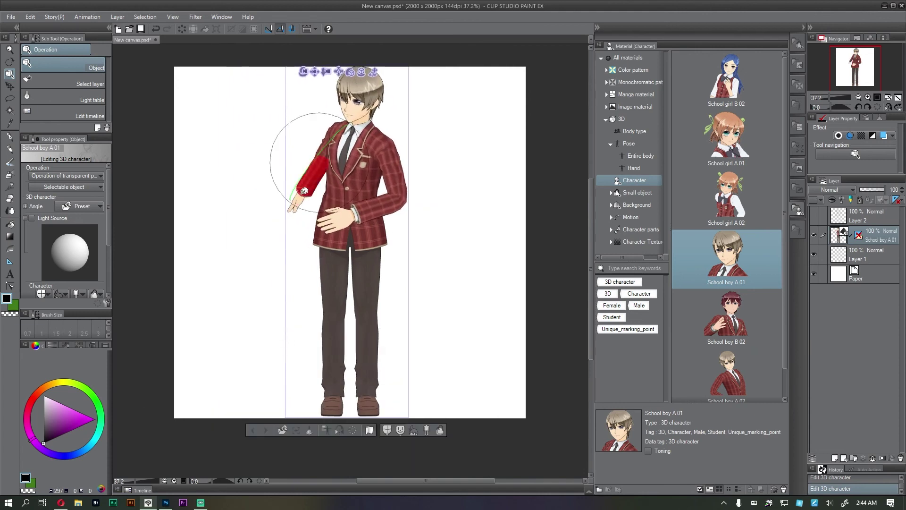
Reposition the school boy's arm and bend one leg backward at the knee, turning the figure to a three-quarter view
left_click_drag(297, 185, 285, 194)
left_click(278, 232)
left_click_drag(278, 232, 391, 222)
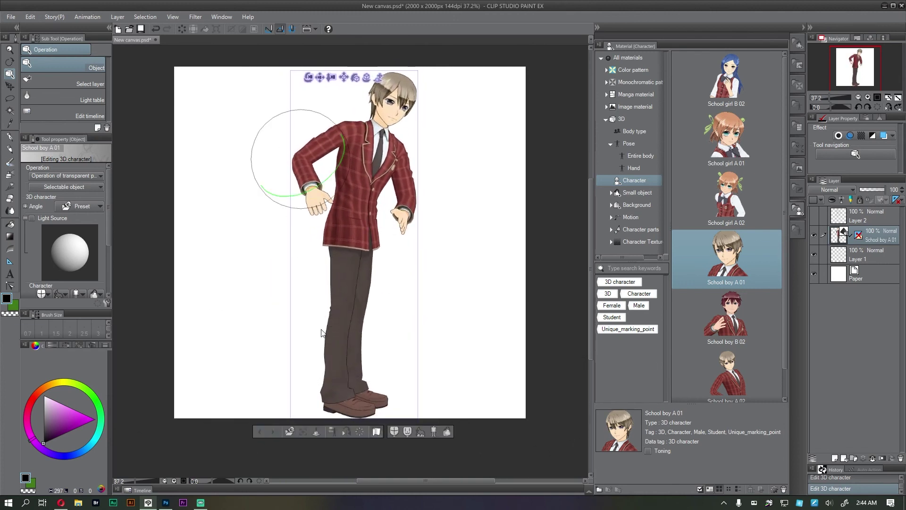
left_click_drag(337, 358, 203, 227)
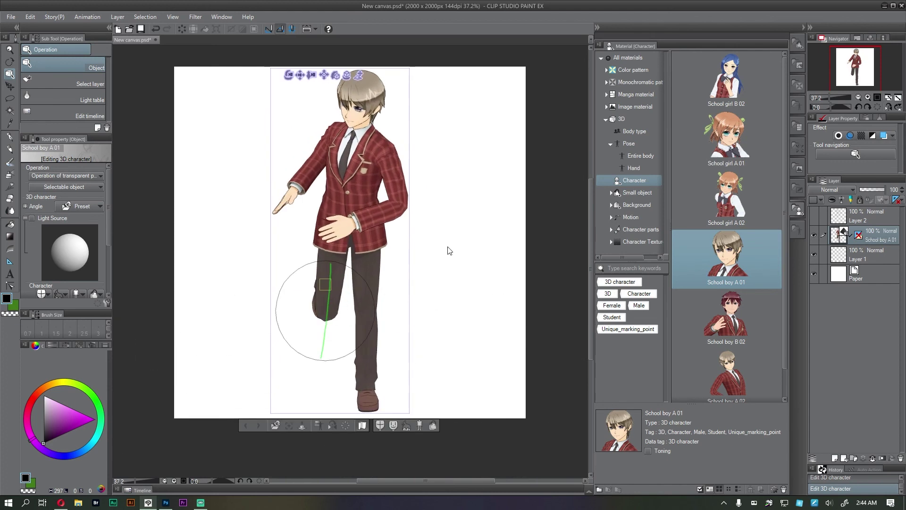
left_click_drag(410, 297, 472, 289)
left_click(640, 133)
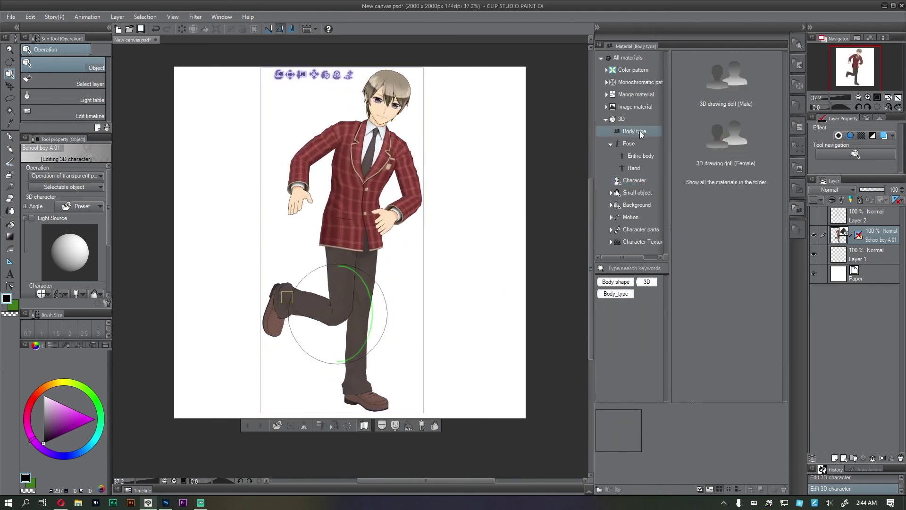
left_click(716, 83)
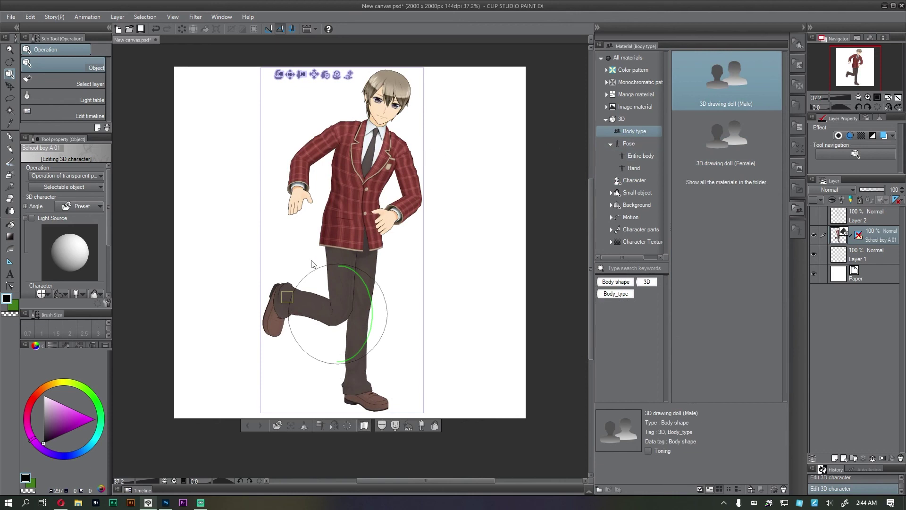
Raise the school boy's bent lower leg higher and adjust his upper body so it leans into the movement
left_click(299, 300)
left_click_drag(359, 272, 375, 292)
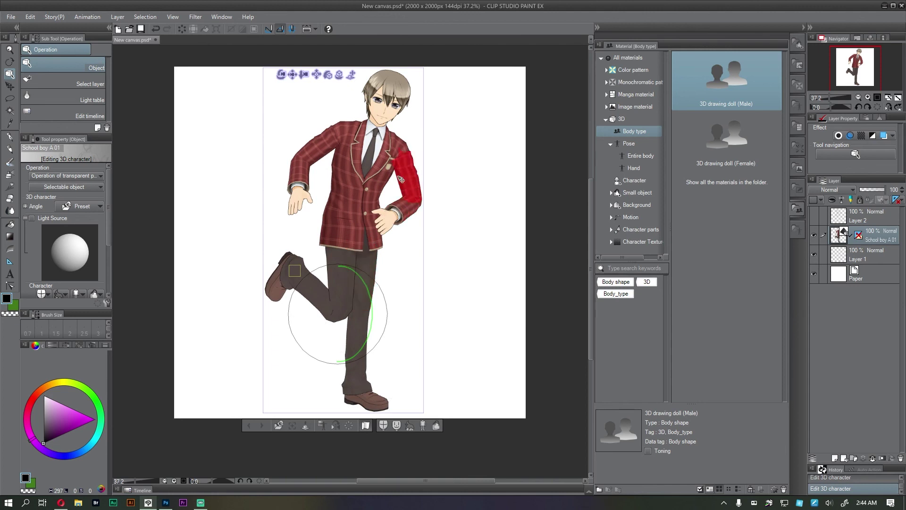
left_click_drag(427, 174, 403, 200)
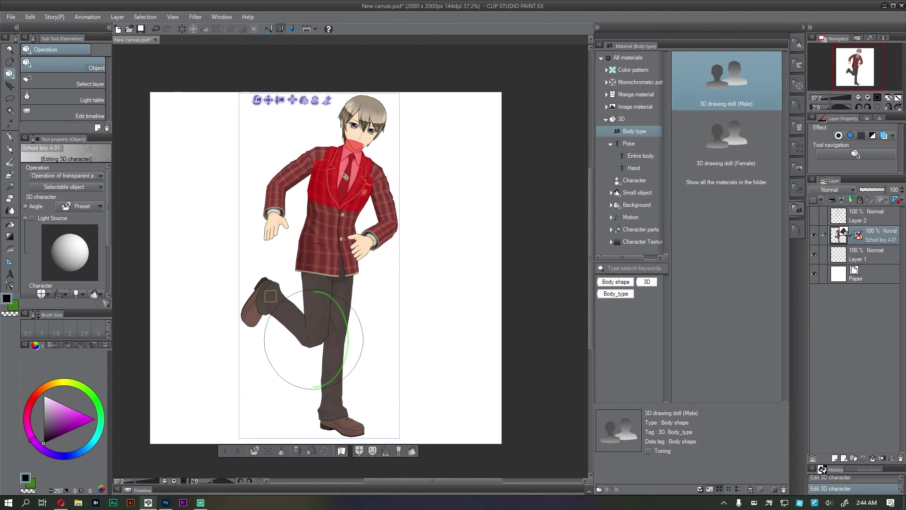
left_click_drag(361, 200, 427, 163)
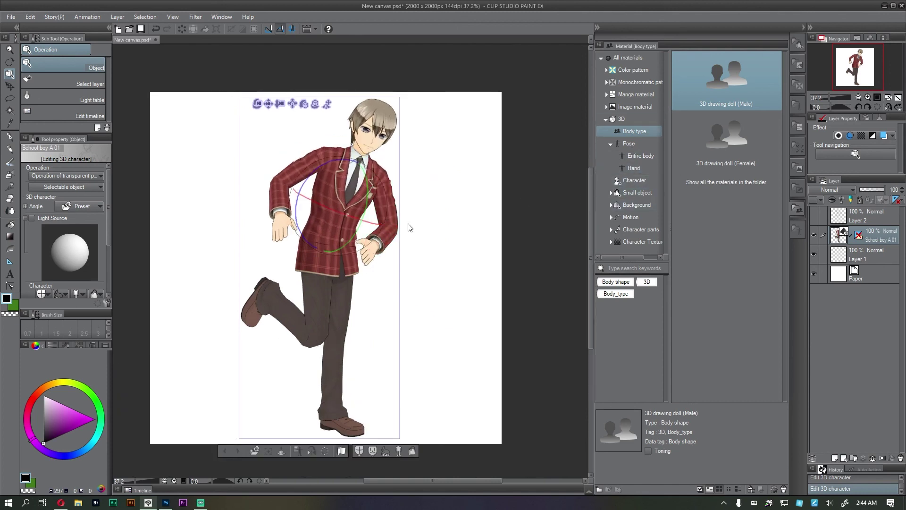
Pose the school boy's legs into a running stride, one bent back and one extended forward, and refine his upper body
left_click_drag(413, 278, 276, 312)
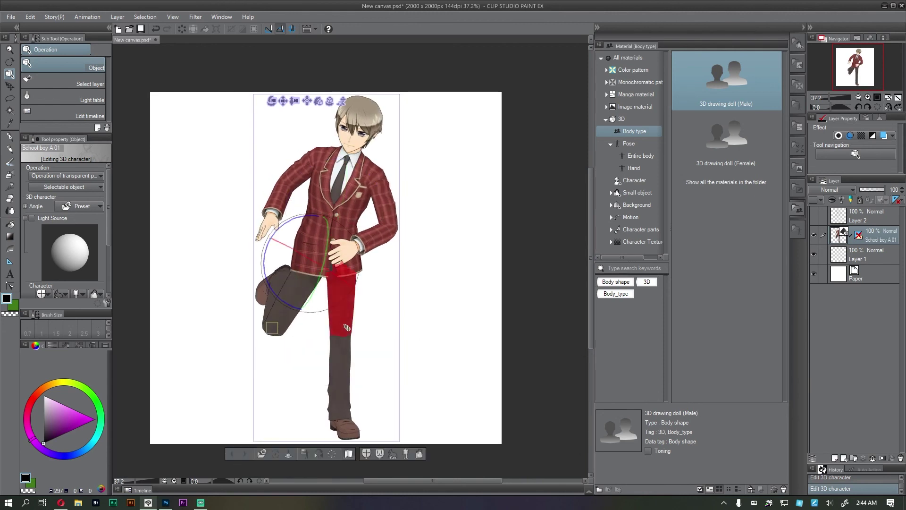
left_click_drag(341, 392, 391, 362)
mouse_move(287, 230)
left_mouse_down()
mouse_move(437, 249)
mouse_move(487, 202)
mouse_move(276, 253)
mouse_move(249, 214)
mouse_move(281, 218)
left_mouse_up()
left_click_drag(418, 242, 421, 278)
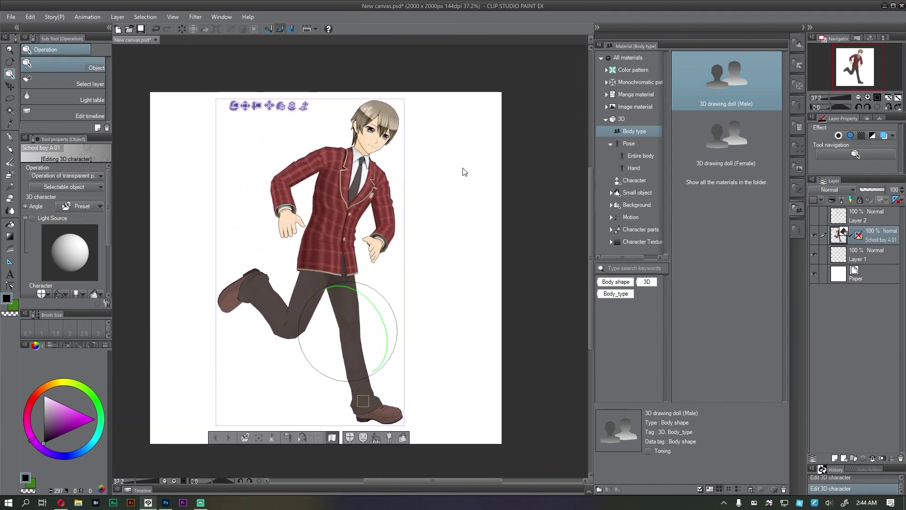
left_click_drag(353, 198, 381, 205)
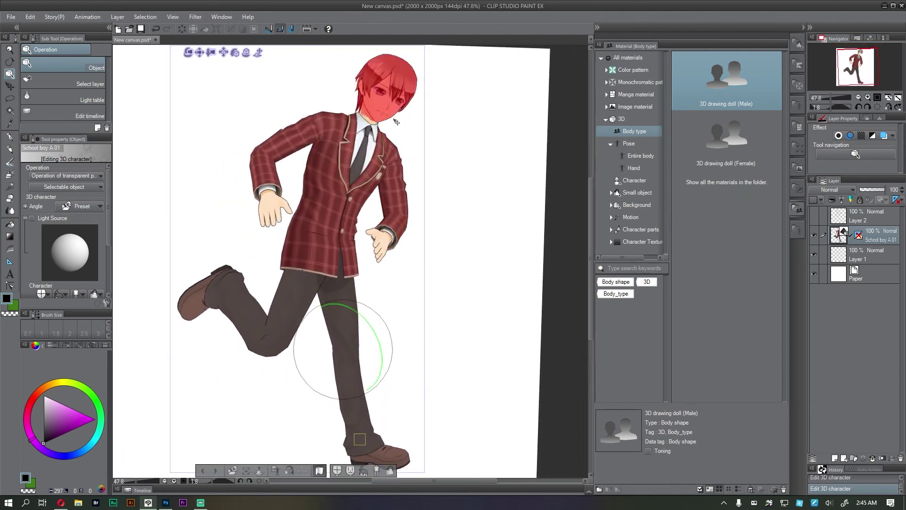
left_click_drag(350, 168, 426, 157)
left_click_drag(361, 177, 378, 208)
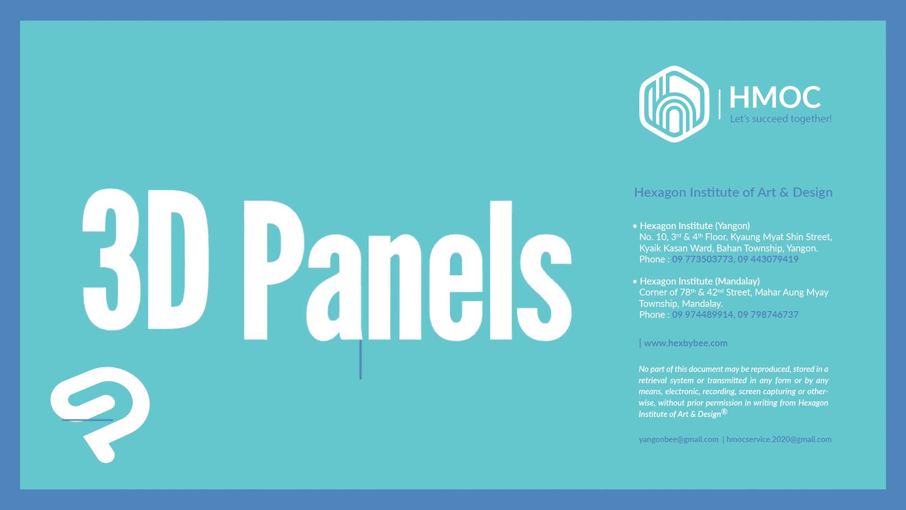